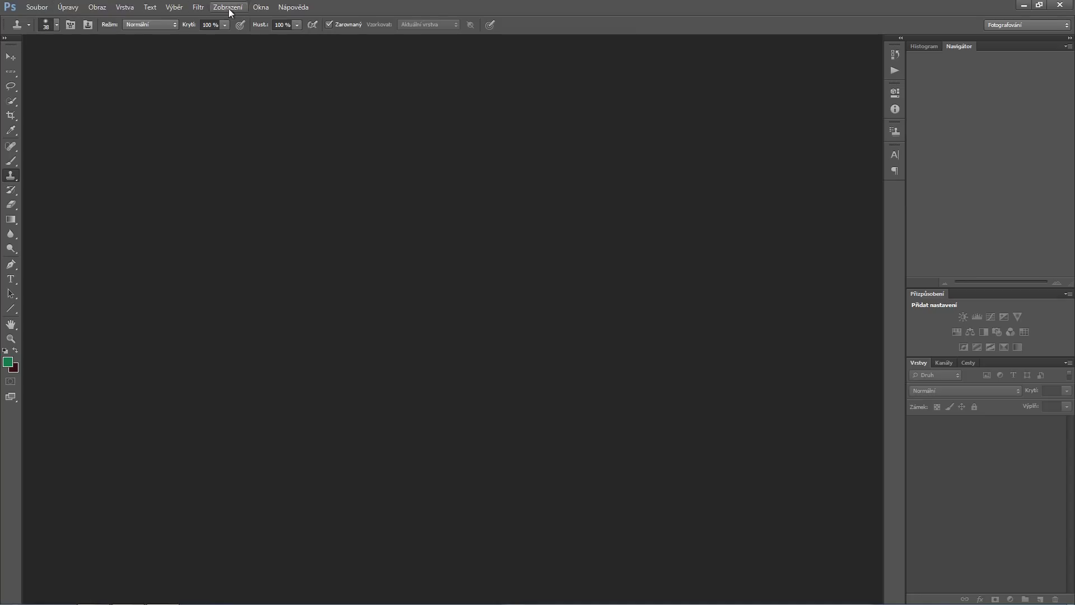
# - Open P7101870.JPG from the desktop as a Camera Raw file
pyautogui.click(33, 7)
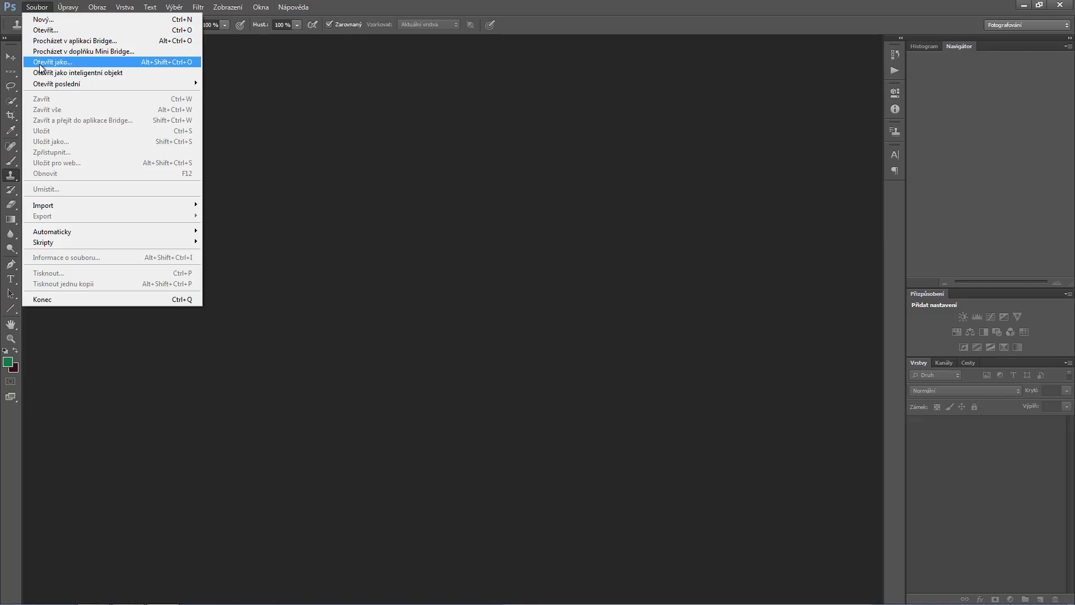
pyautogui.click(40, 63)
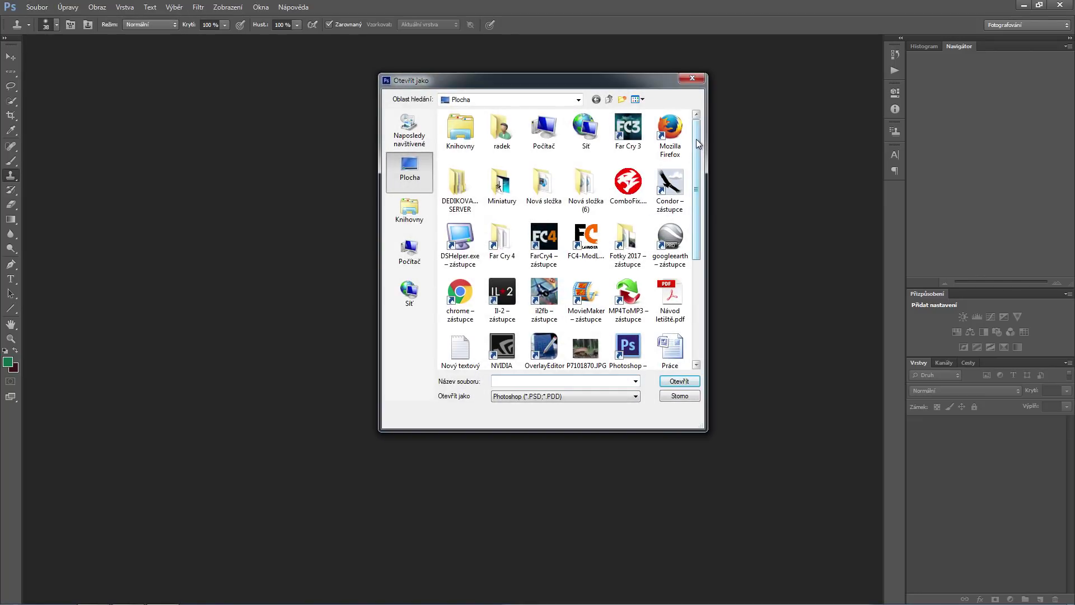
pyautogui.moveTo(698, 145); pyautogui.dragTo(699, 212)
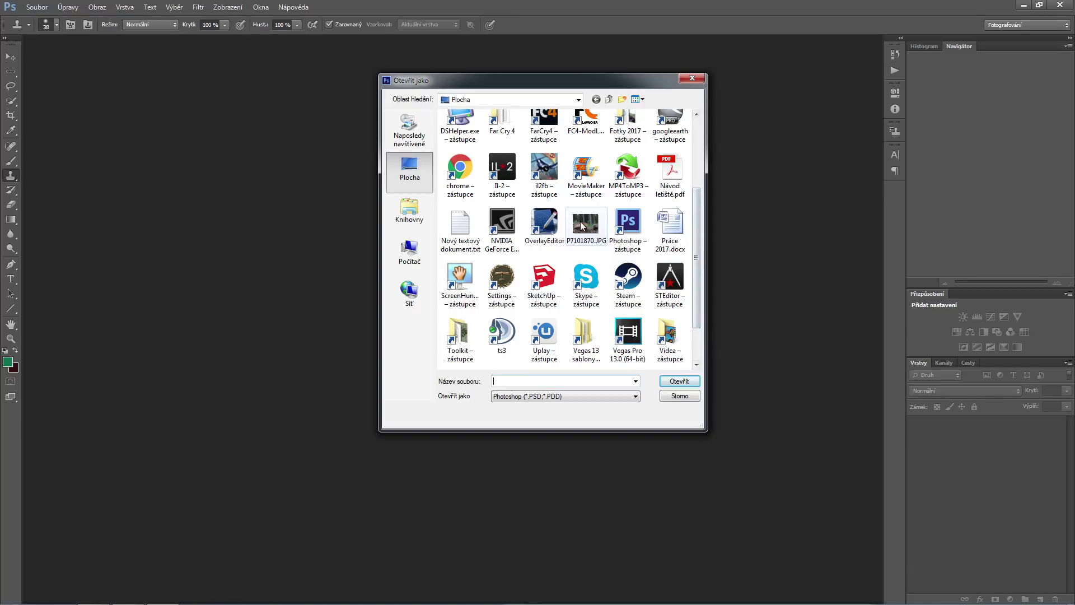
pyautogui.click(582, 226)
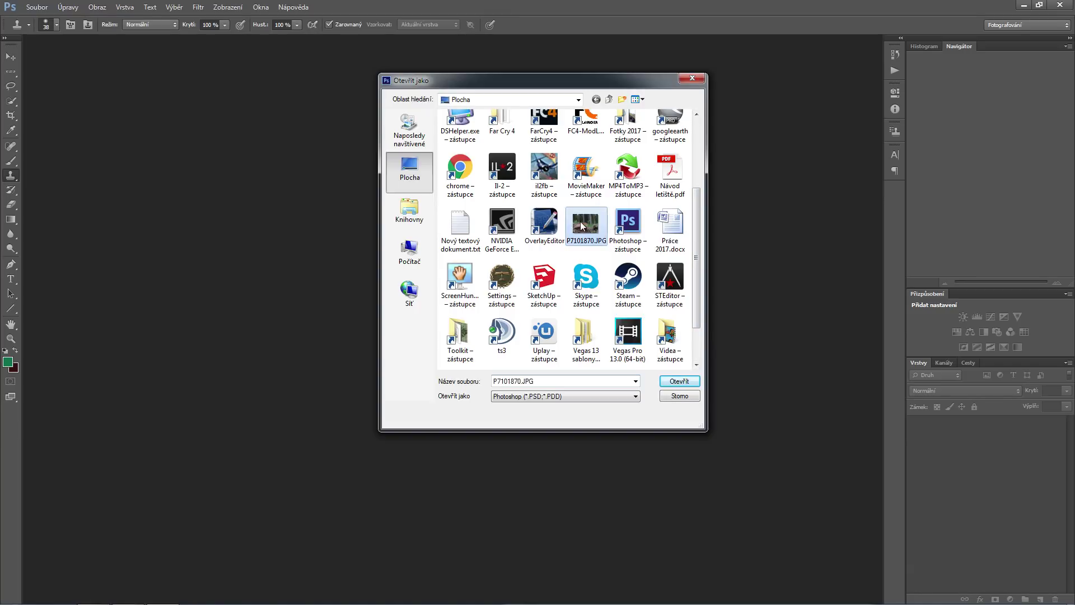
pyautogui.click(636, 398)
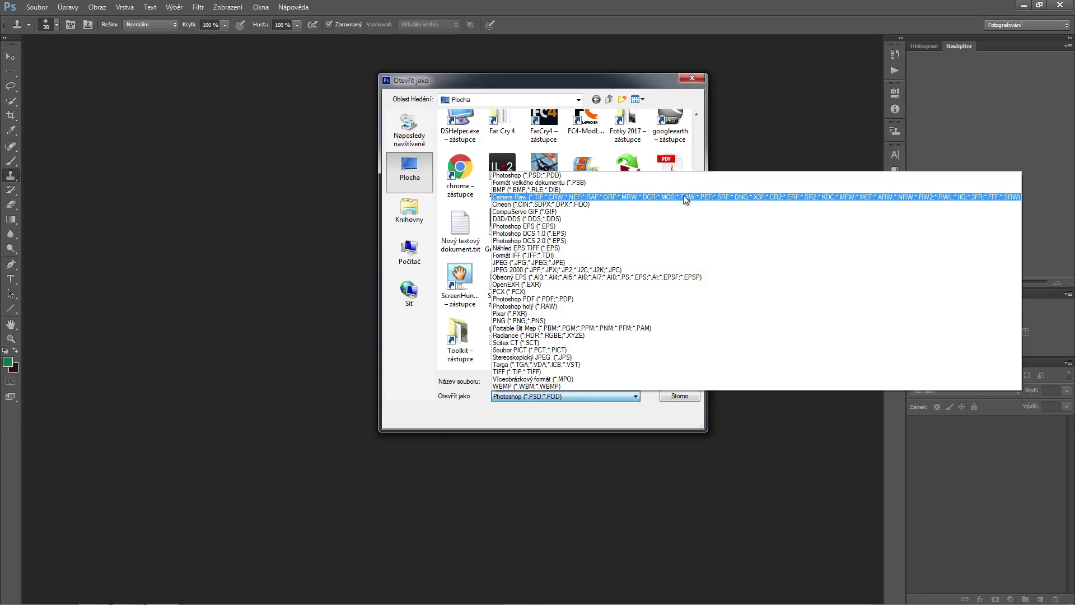
pyautogui.click(655, 196)
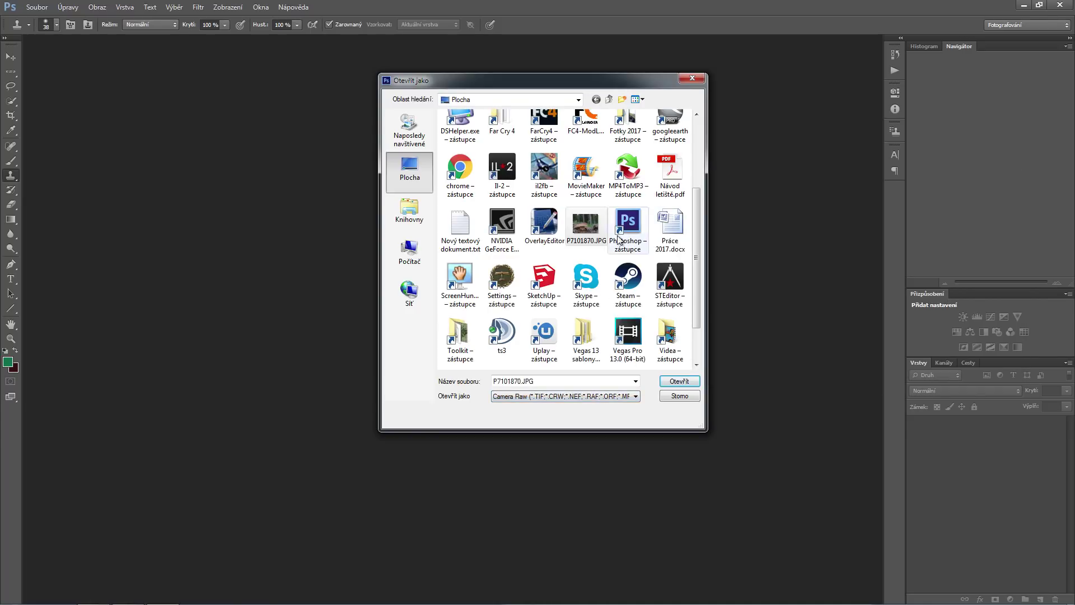
pyautogui.click(679, 383)
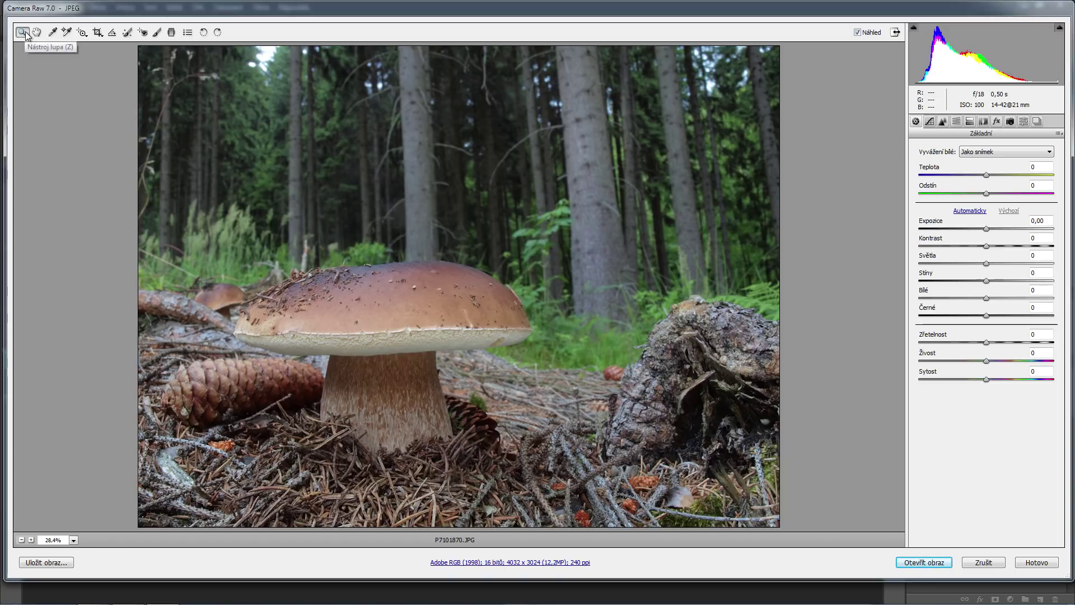
# - Set the Adjustment Brush to −0.75 exposure, −1 shadows and size 5
pyautogui.click(157, 32)
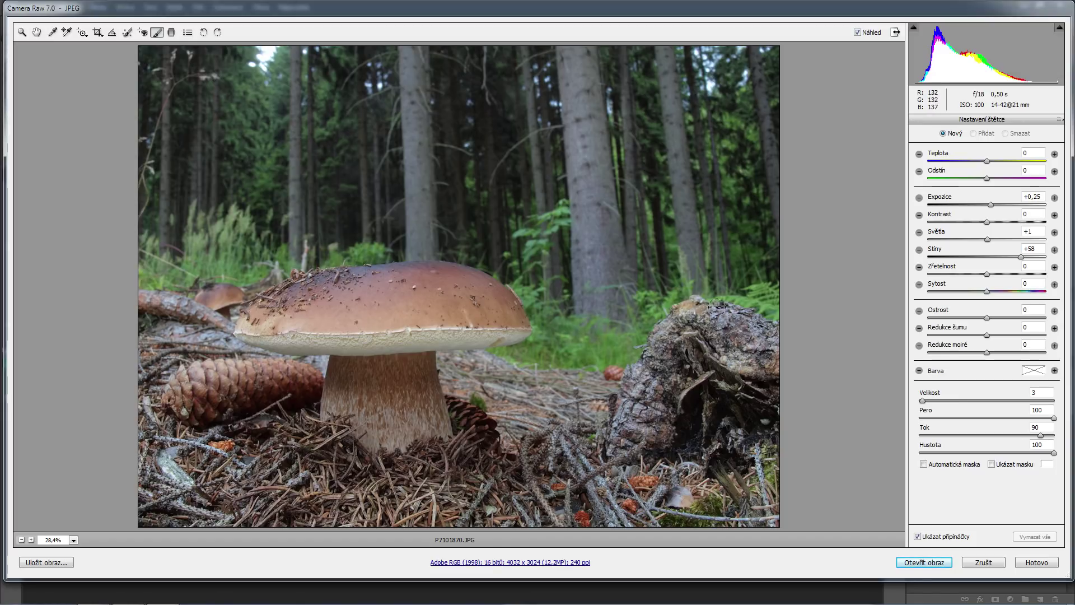
pyautogui.moveTo(984, 204); pyautogui.dragTo(975, 206)
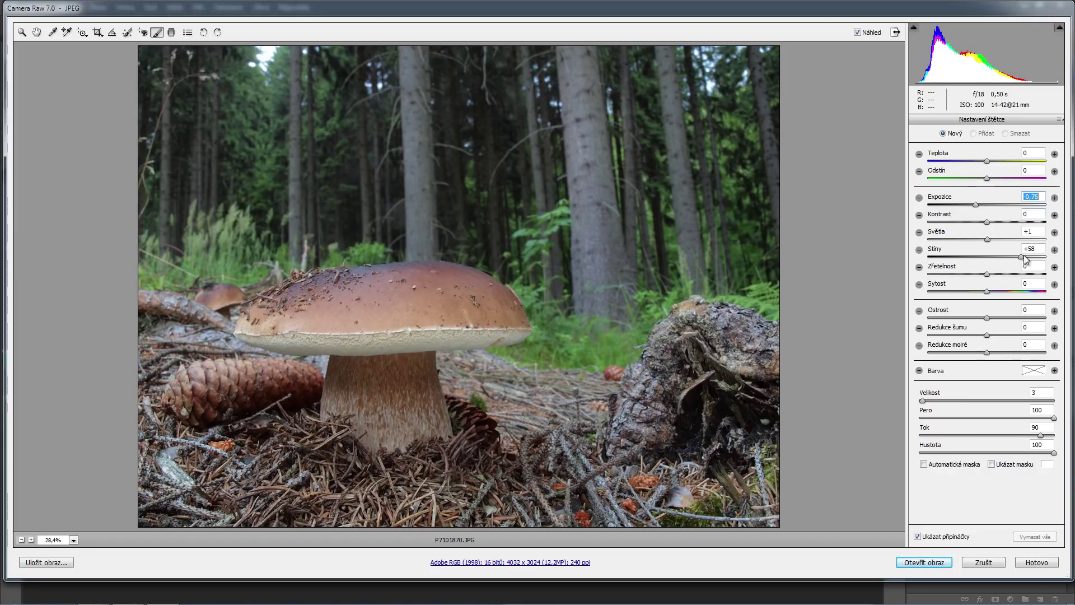
pyautogui.moveTo(1020, 257); pyautogui.dragTo(987, 257)
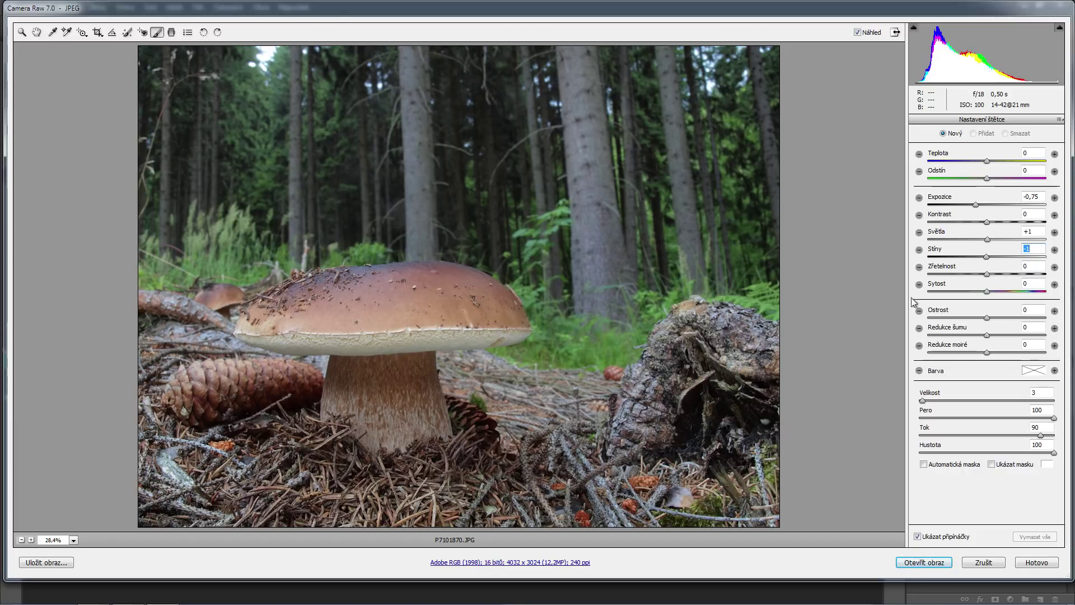
pyautogui.moveTo(922, 401); pyautogui.dragTo(925, 401)
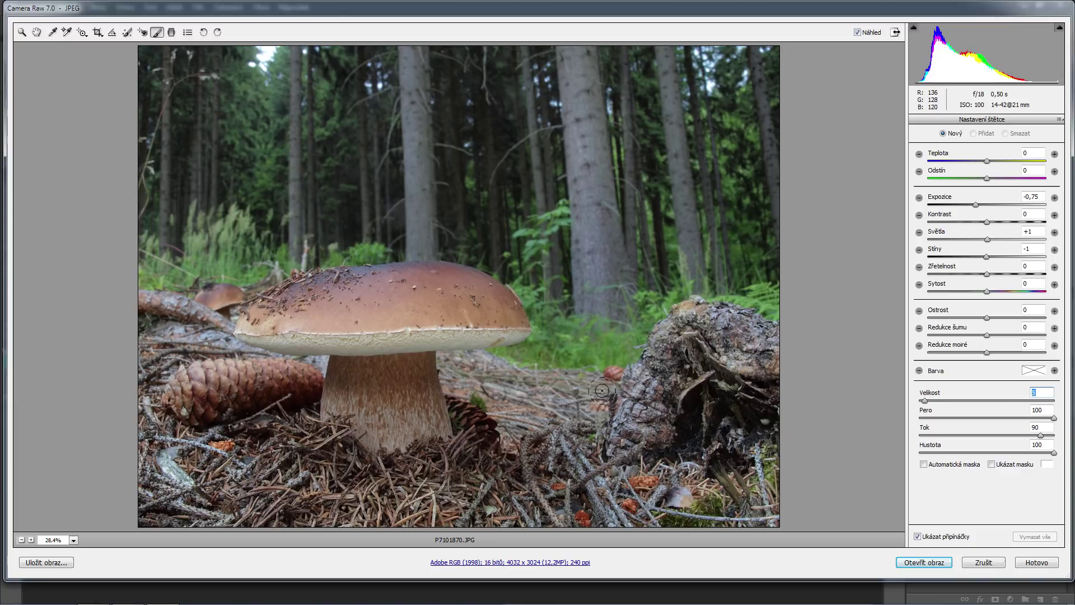
# - Paint darkening over the stump, the forest floor and around the pine cone
pyautogui.moveTo(607, 387); pyautogui.dragTo(475, 368)
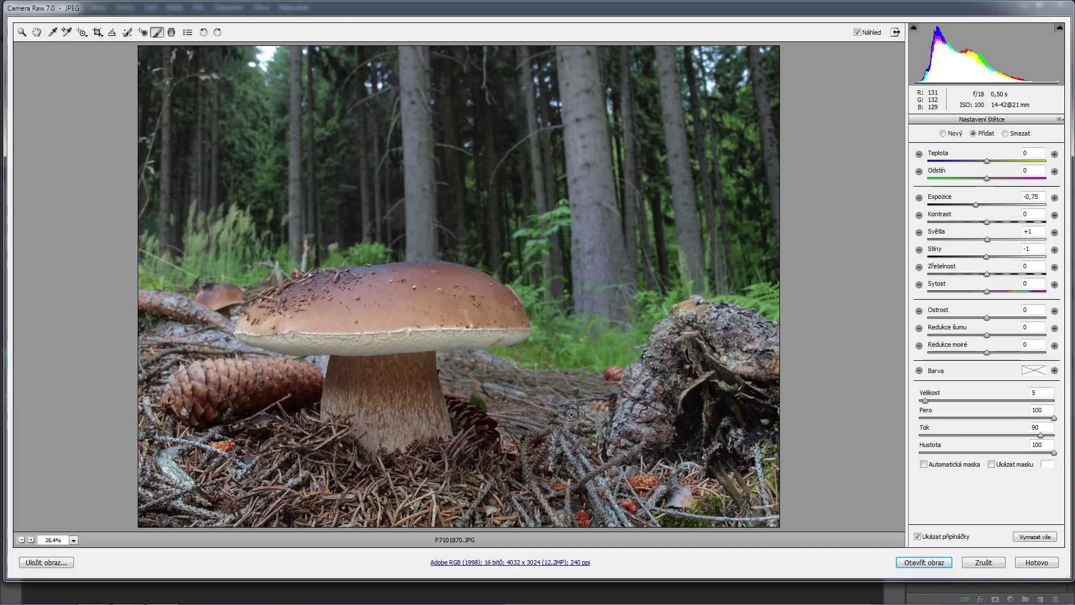
pyautogui.moveTo(653, 359); pyautogui.dragTo(690, 386)
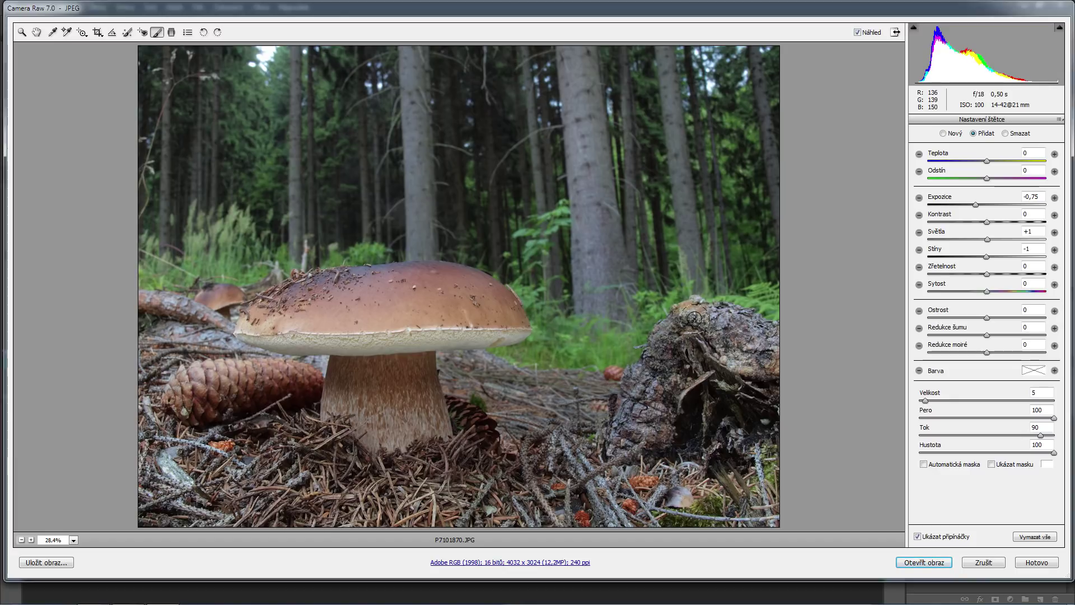
pyautogui.moveTo(686, 471)
pyautogui.mouseDown()
pyautogui.moveTo(649, 498)
pyautogui.moveTo(756, 453)
pyautogui.moveTo(763, 497)
pyautogui.mouseUp()
pyautogui.moveTo(191, 459)
pyautogui.mouseDown()
pyautogui.moveTo(232, 494)
pyautogui.moveTo(140, 392)
pyautogui.moveTo(257, 367)
pyautogui.moveTo(297, 373)
pyautogui.mouseUp()
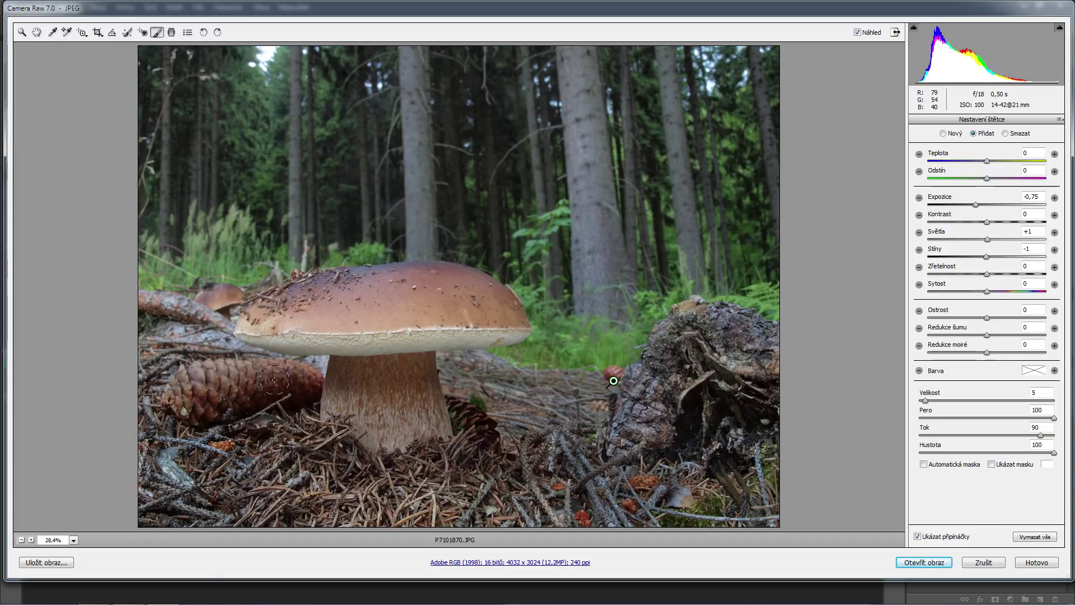
pyautogui.moveTo(219, 350)
pyautogui.mouseDown()
pyautogui.moveTo(159, 299)
pyautogui.moveTo(220, 320)
pyautogui.mouseUp()
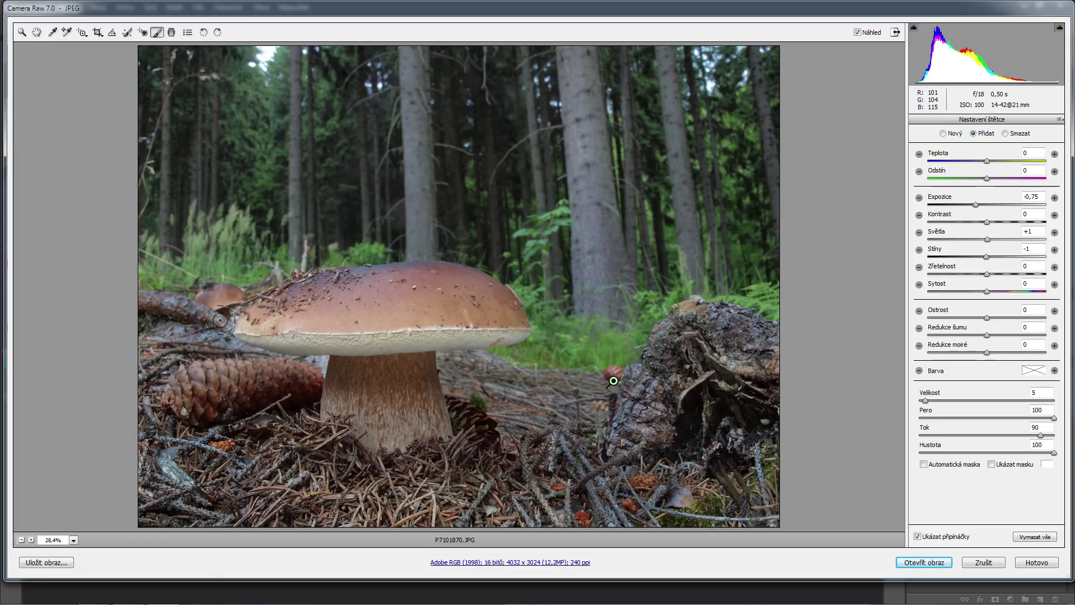
pyautogui.moveTo(313, 367); pyautogui.dragTo(325, 364)
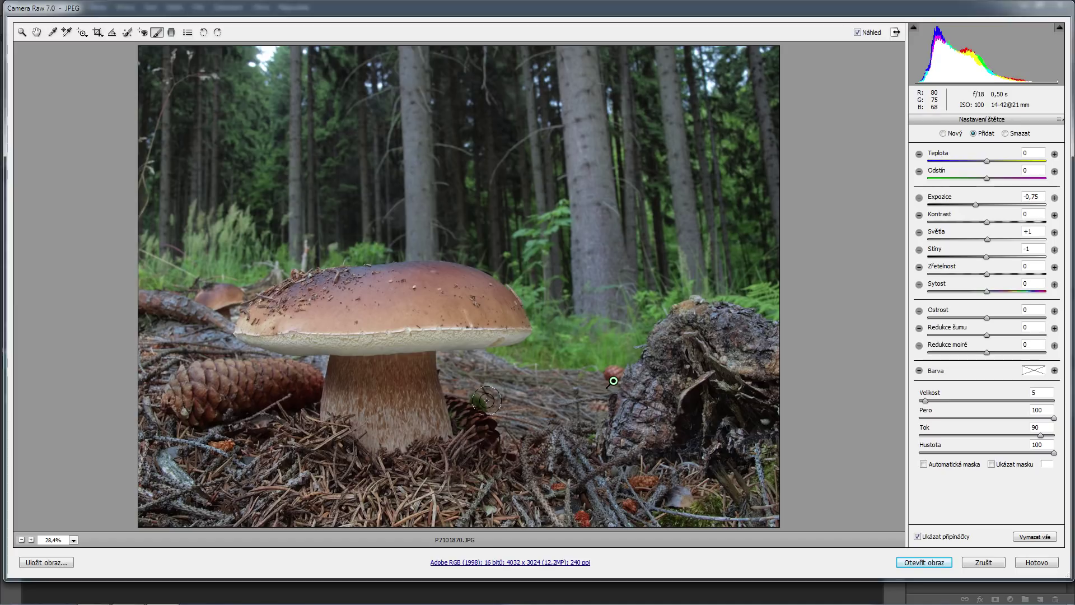
pyautogui.moveTo(492, 378); pyautogui.dragTo(485, 355)
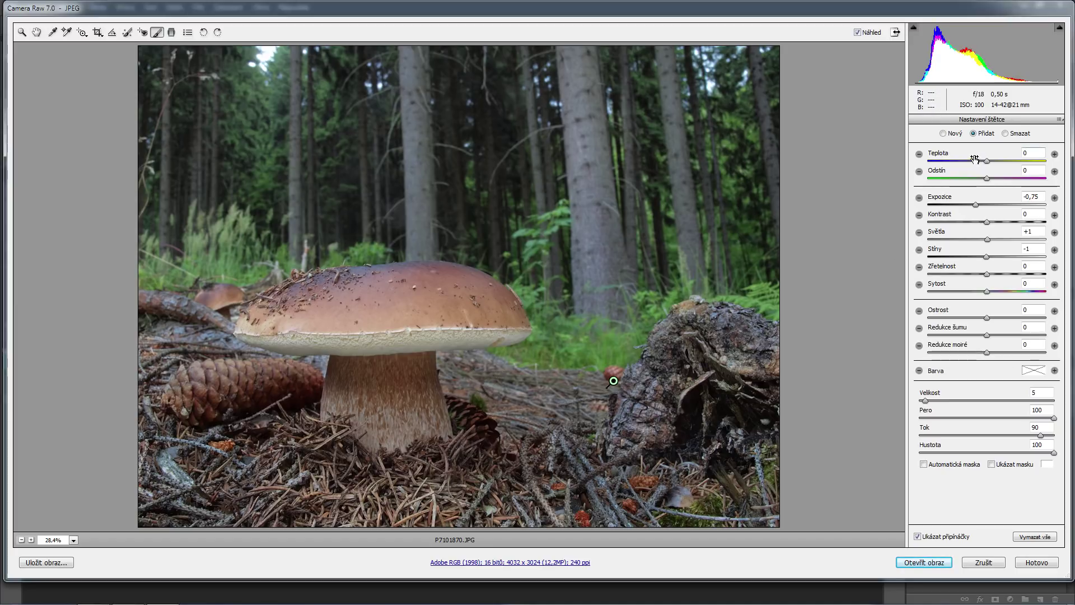
# - Add a new brush adjustment along the mushroom cap's left edge at −0.85 exposure
pyautogui.click(944, 134)
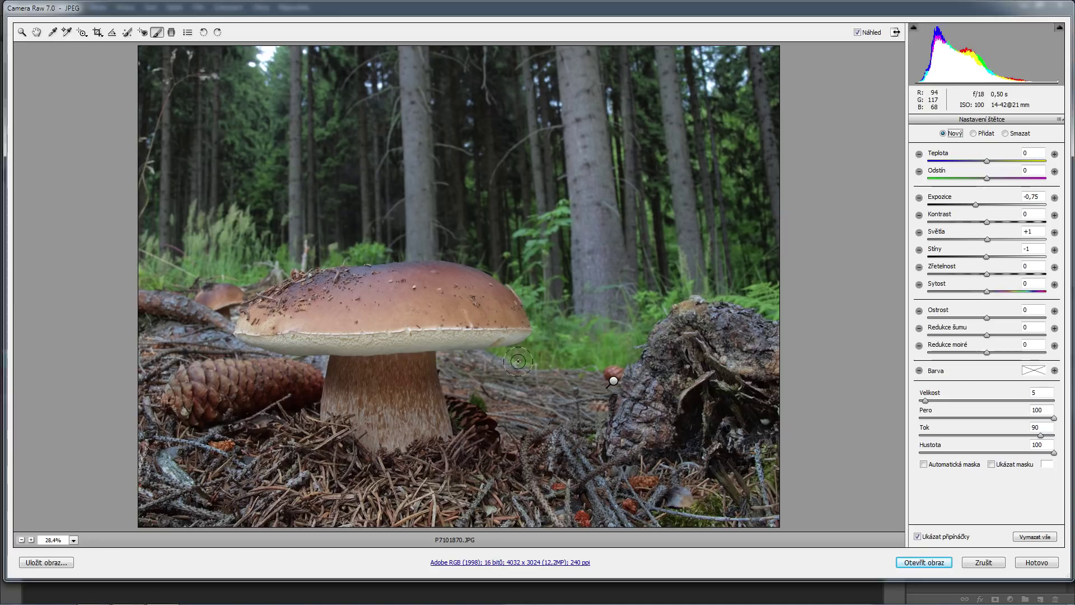
pyautogui.moveTo(257, 330); pyautogui.dragTo(514, 327)
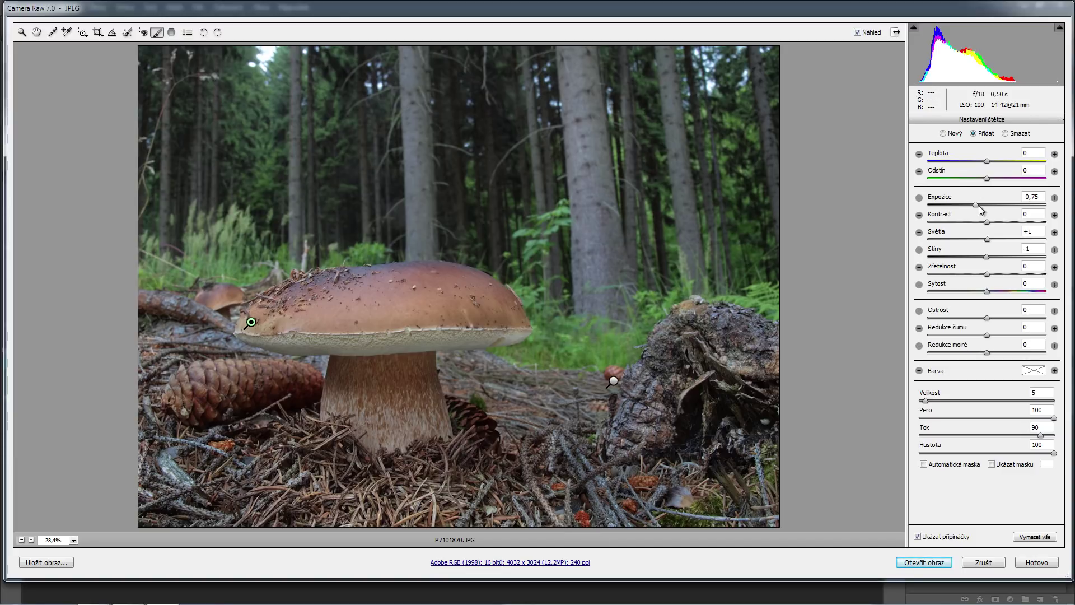
pyautogui.moveTo(974, 203)
pyautogui.mouseDown()
pyautogui.moveTo(1019, 205)
pyautogui.moveTo(917, 208)
pyautogui.moveTo(968, 205)
pyautogui.mouseUp()
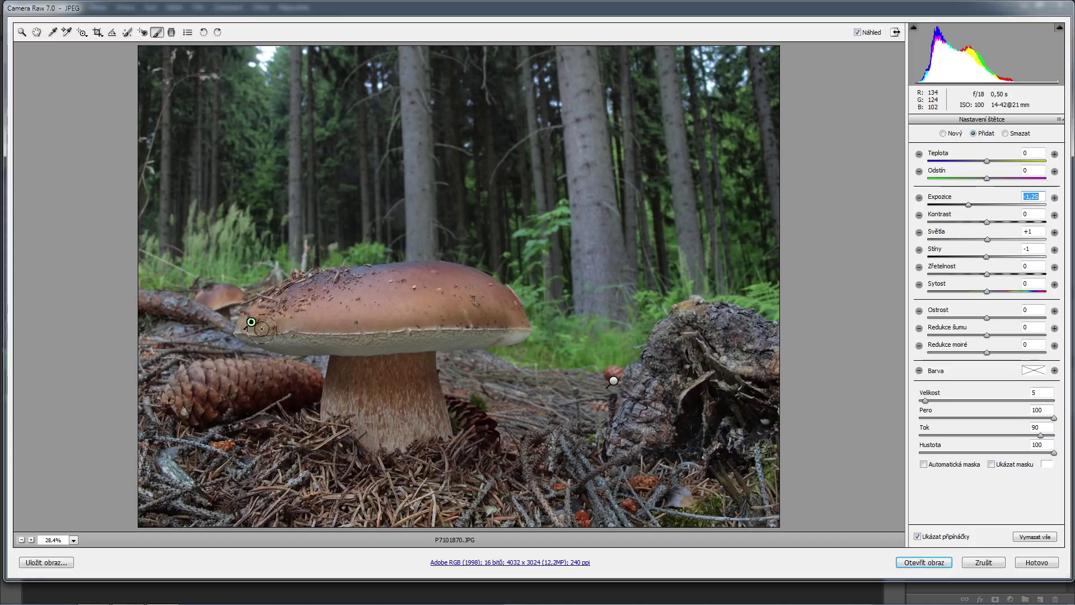
pyautogui.click(520, 317)
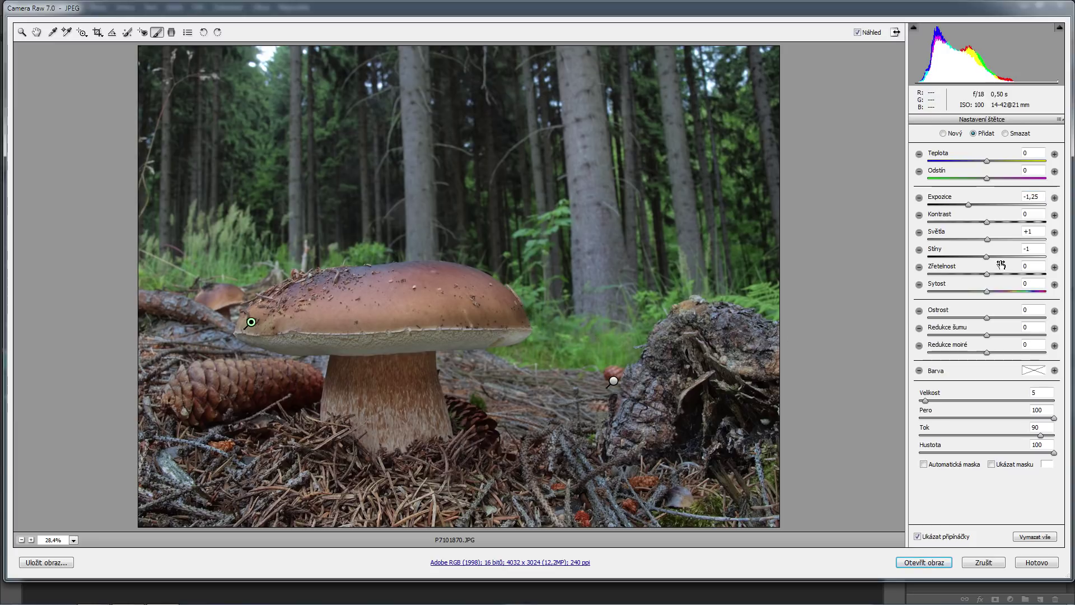
pyautogui.moveTo(969, 204); pyautogui.dragTo(975, 203)
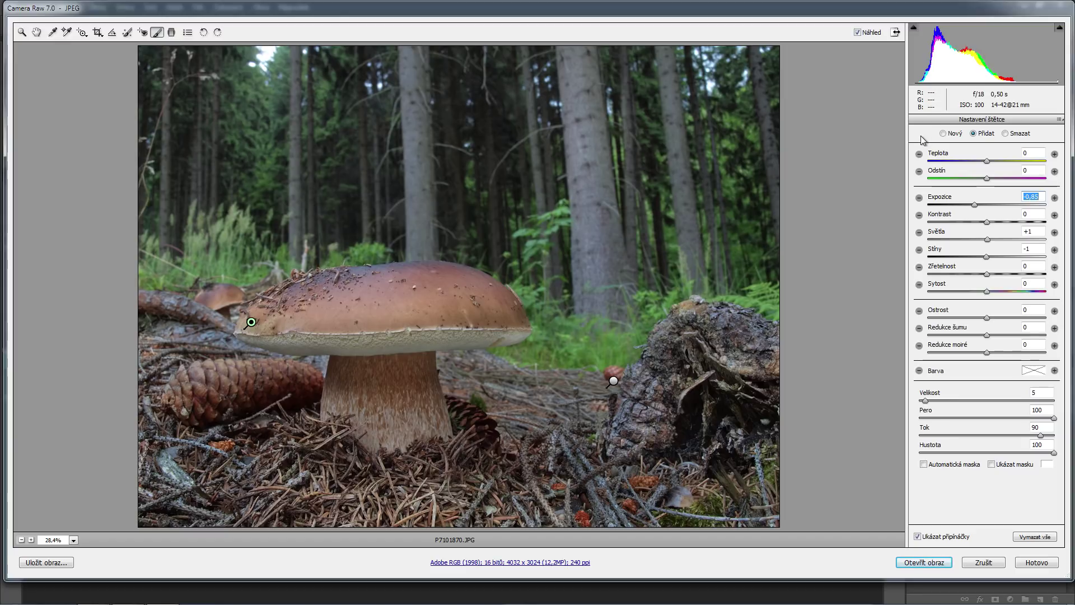
# - Create a new brush adjustment with +0.25 exposure and +62 shadows
pyautogui.click(944, 134)
pyautogui.moveTo(975, 205); pyautogui.dragTo(992, 206)
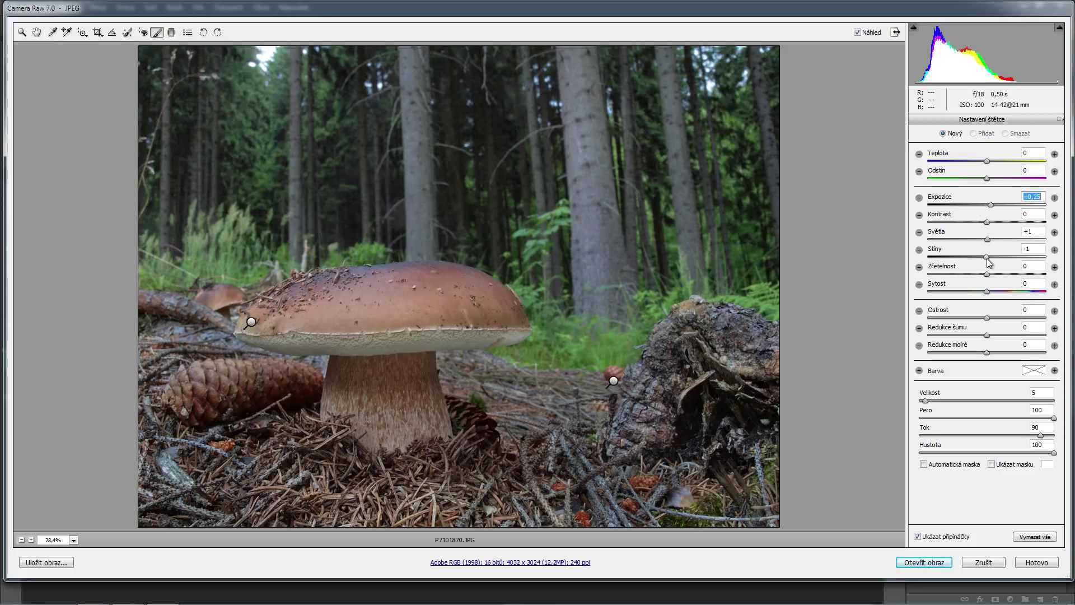
pyautogui.moveTo(988, 259); pyautogui.dragTo(1027, 263)
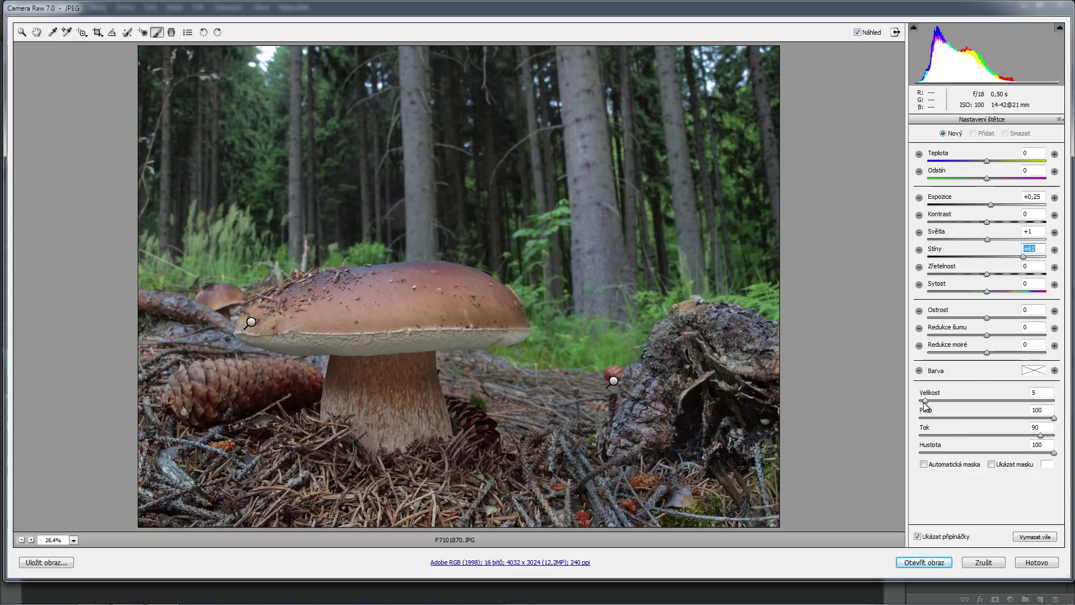
pyautogui.moveTo(926, 400); pyautogui.dragTo(926, 402)
# - Paint size-4 brightening strokes on the stump, mushroom stem, tree trunks and dark patches
pyautogui.moveTo(679, 440); pyautogui.dragTo(761, 413)
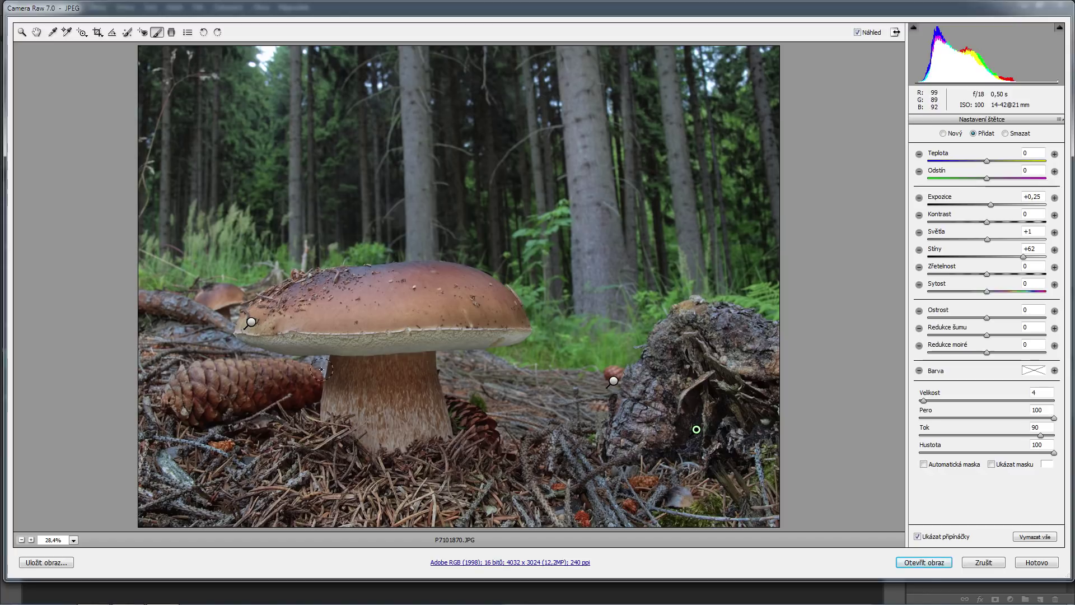
pyautogui.moveTo(336, 364); pyautogui.dragTo(338, 395)
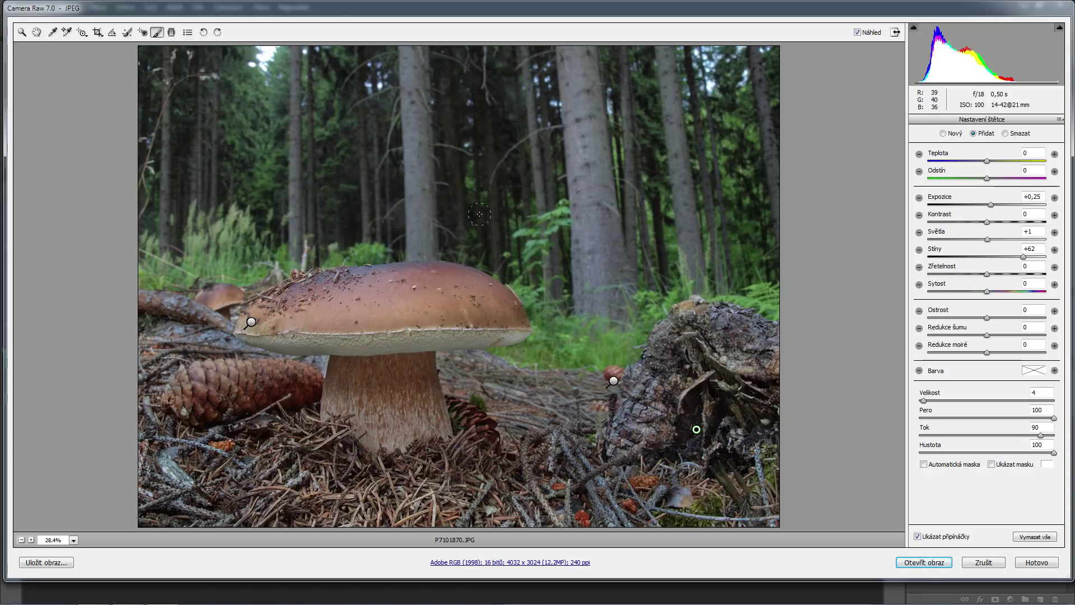
pyautogui.moveTo(449, 220); pyautogui.dragTo(468, 76)
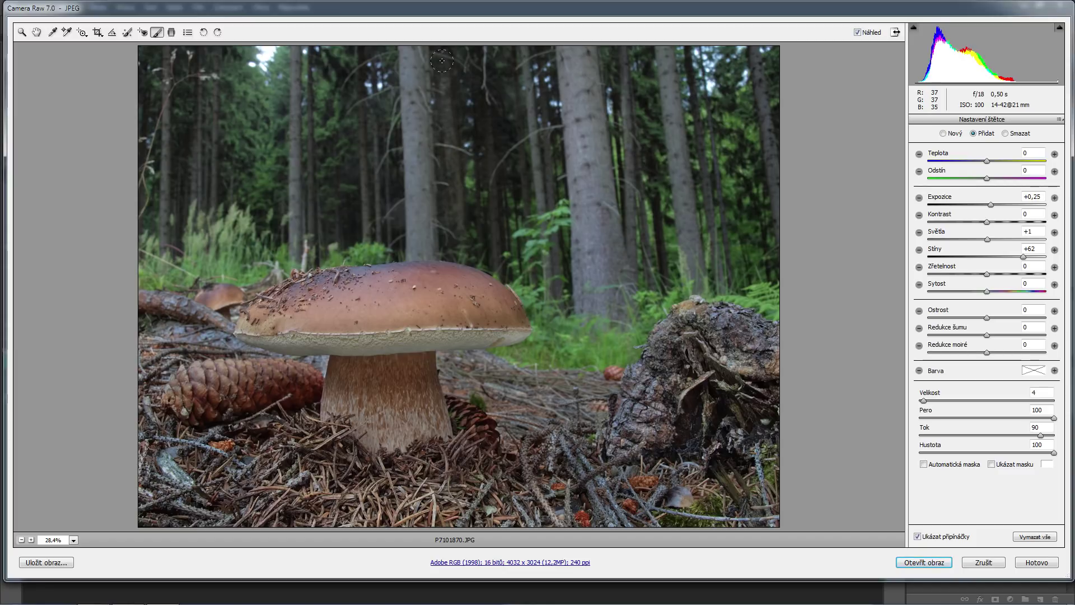
pyautogui.moveTo(468, 76)
pyautogui.mouseDown()
pyautogui.moveTo(508, 122)
pyautogui.moveTo(449, 178)
pyautogui.mouseUp()
pyautogui.moveTo(349, 237); pyautogui.dragTo(353, 143)
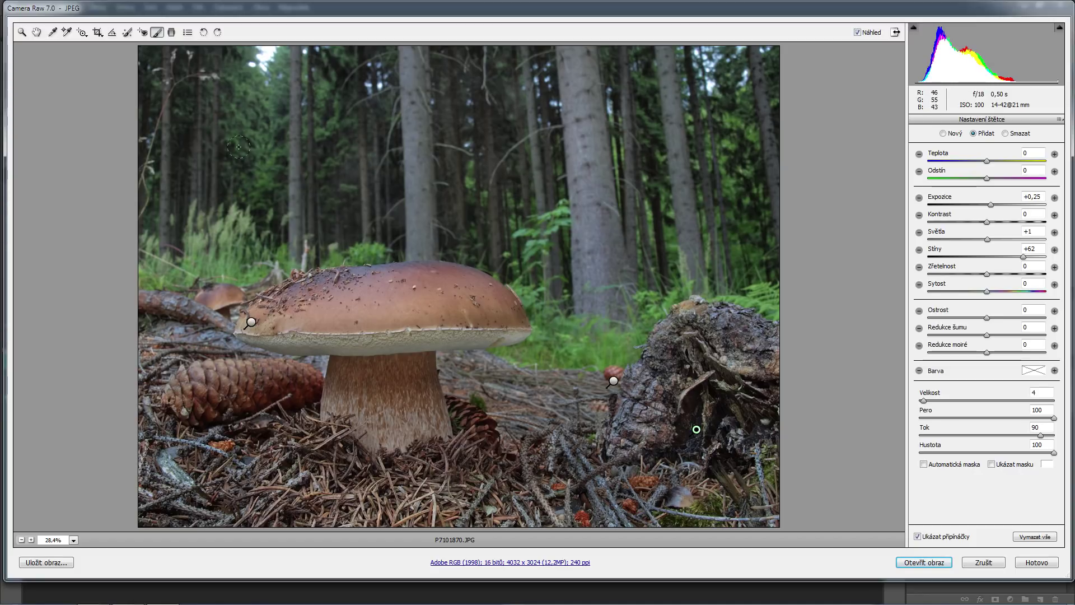
pyautogui.moveTo(184, 95); pyautogui.dragTo(186, 128)
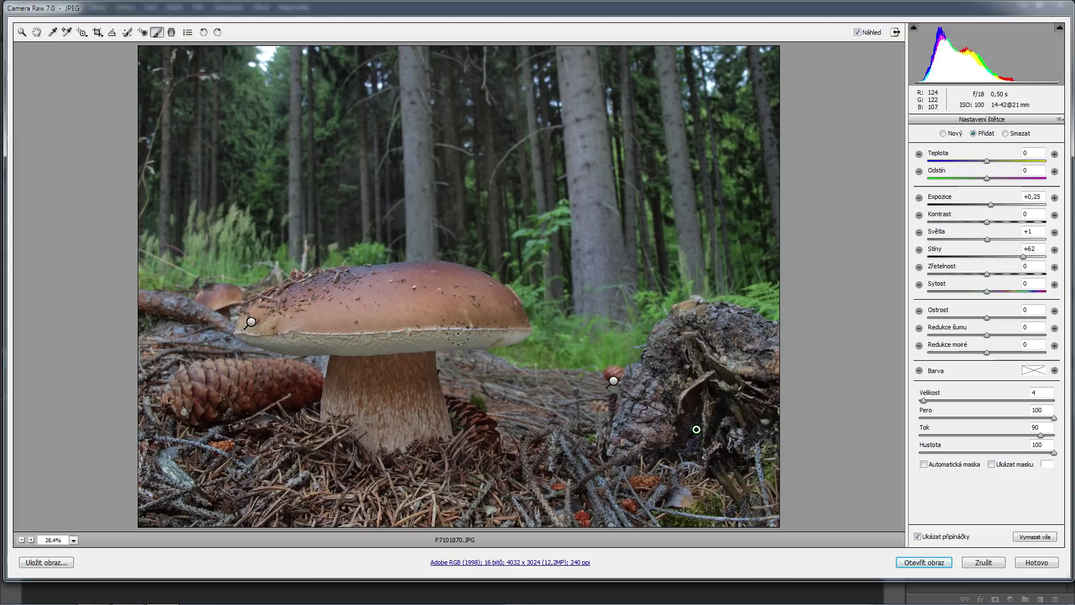
# - Paint a new adjustment at −0.10 exposure, −2 shadows, +42 clarity along the mushroom cap edge
pyautogui.click(944, 134)
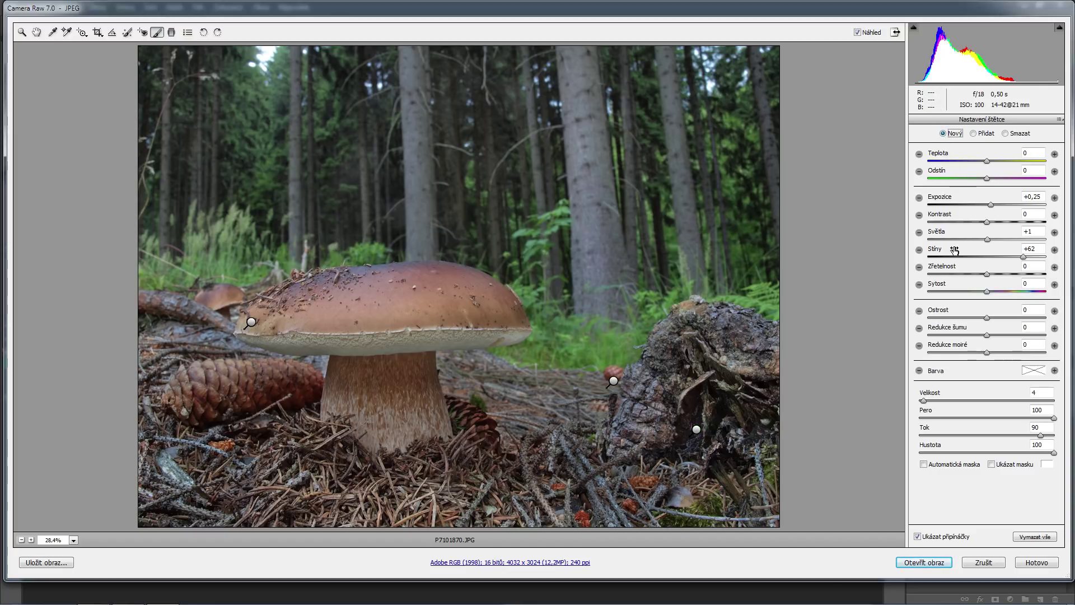
pyautogui.moveTo(990, 204); pyautogui.dragTo(985, 205)
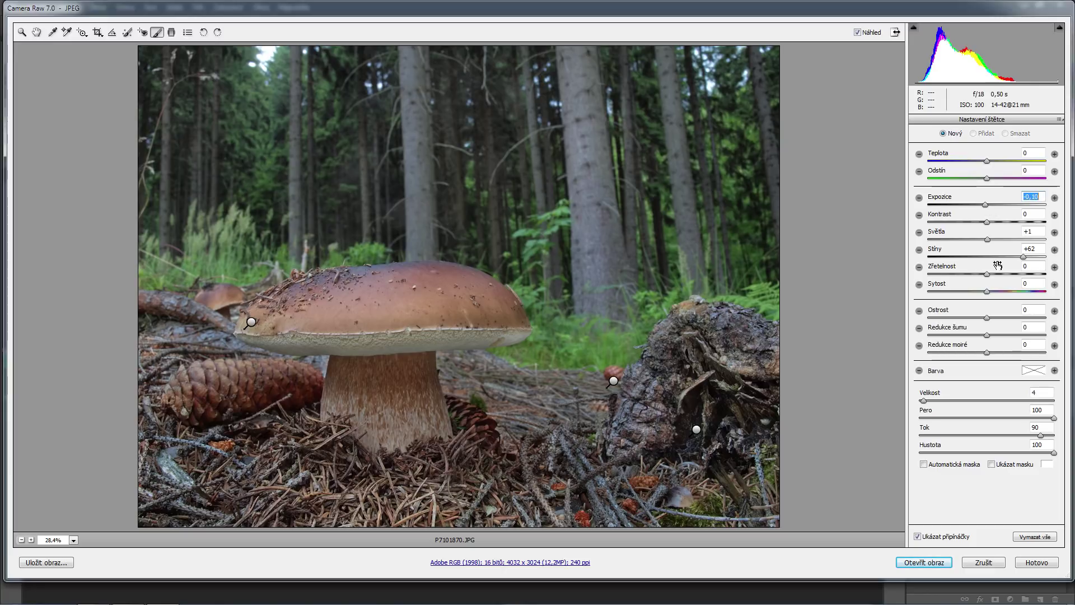
pyautogui.moveTo(1023, 256); pyautogui.dragTo(987, 258)
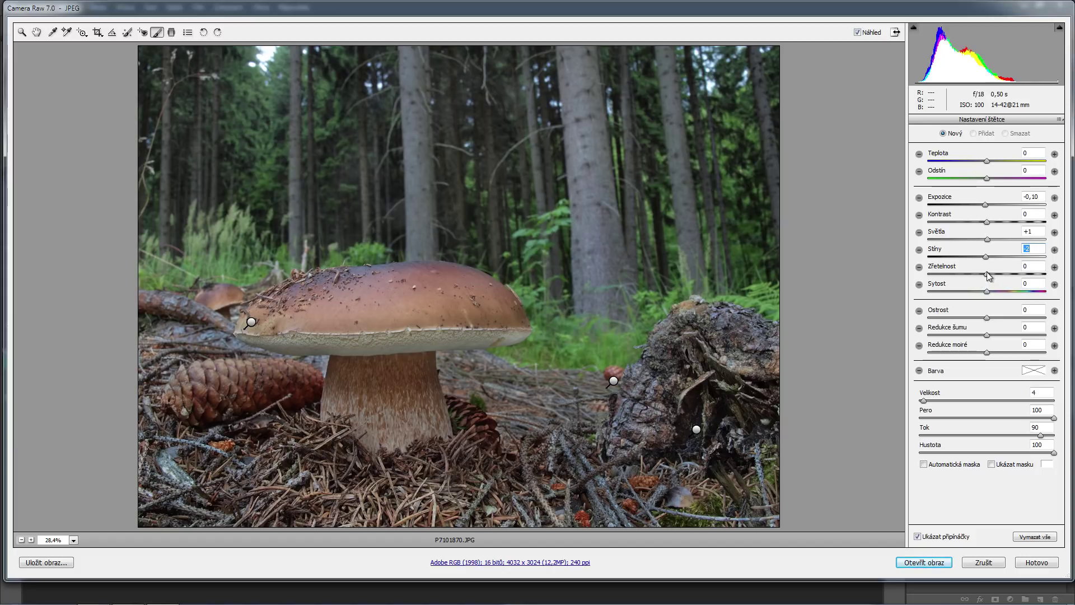
pyautogui.moveTo(999, 275); pyautogui.dragTo(1013, 277)
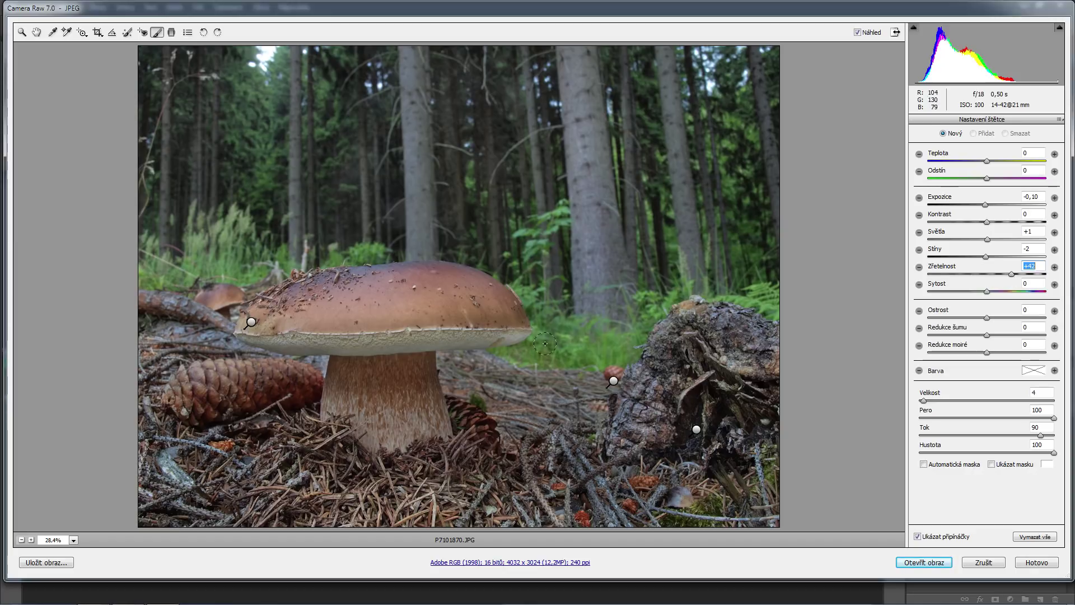
pyautogui.moveTo(492, 332); pyautogui.dragTo(259, 322)
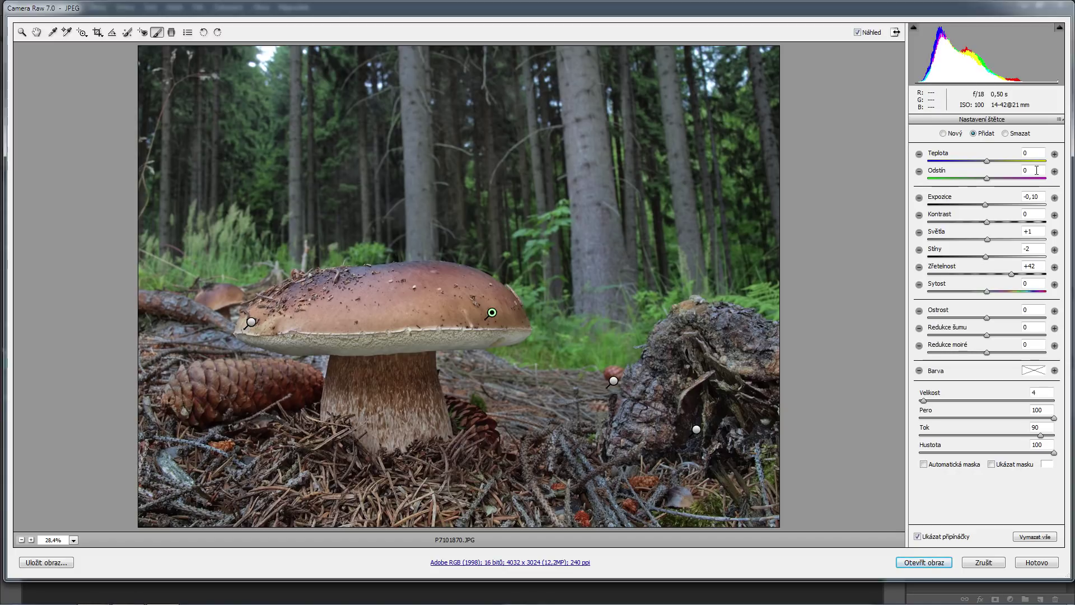
# - Paint a new −39 clarity, −42 sharpness adjustment over the background trees
pyautogui.click(943, 134)
pyautogui.moveTo(1012, 275)
pyautogui.mouseDown()
pyautogui.moveTo(955, 274)
pyautogui.moveTo(965, 274)
pyautogui.mouseUp()
pyautogui.moveTo(987, 317); pyautogui.dragTo(952, 315)
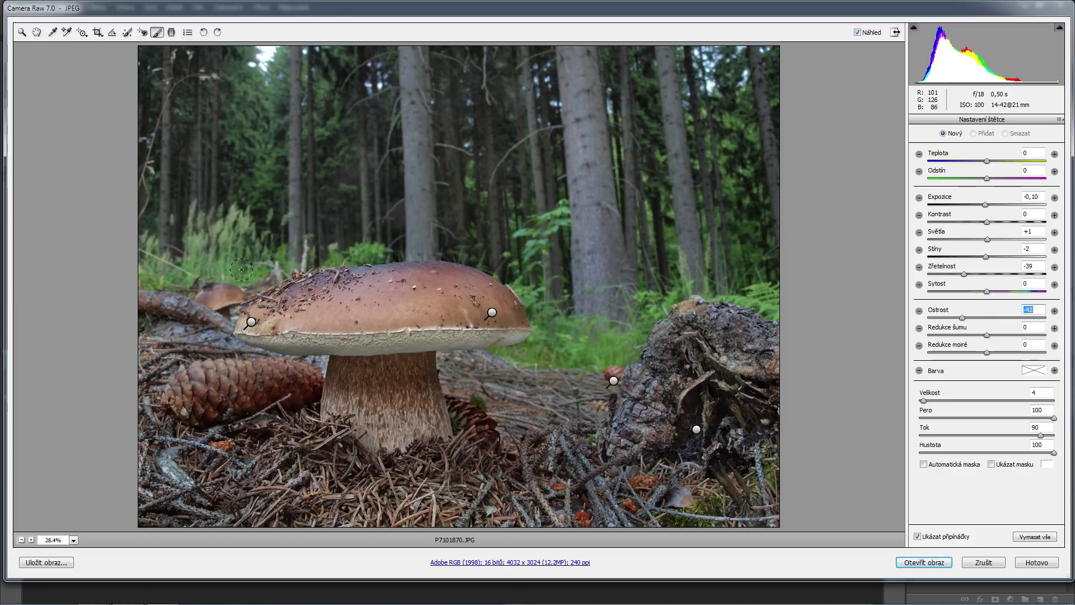
pyautogui.moveTo(551, 358); pyautogui.dragTo(545, 357)
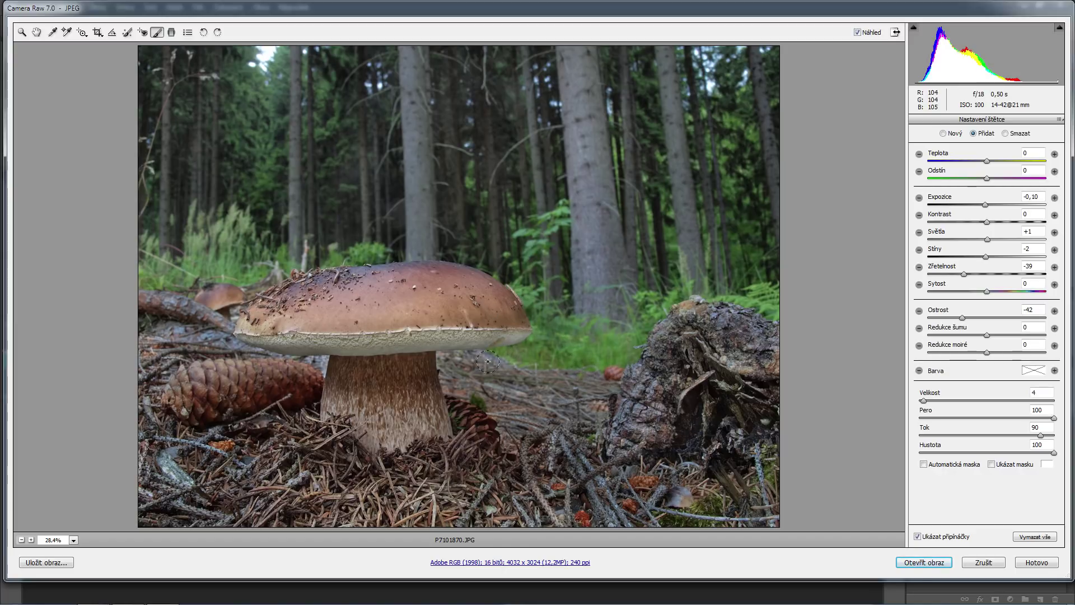
pyautogui.moveTo(608, 381); pyautogui.dragTo(610, 378)
pyautogui.moveTo(241, 277); pyautogui.dragTo(224, 247)
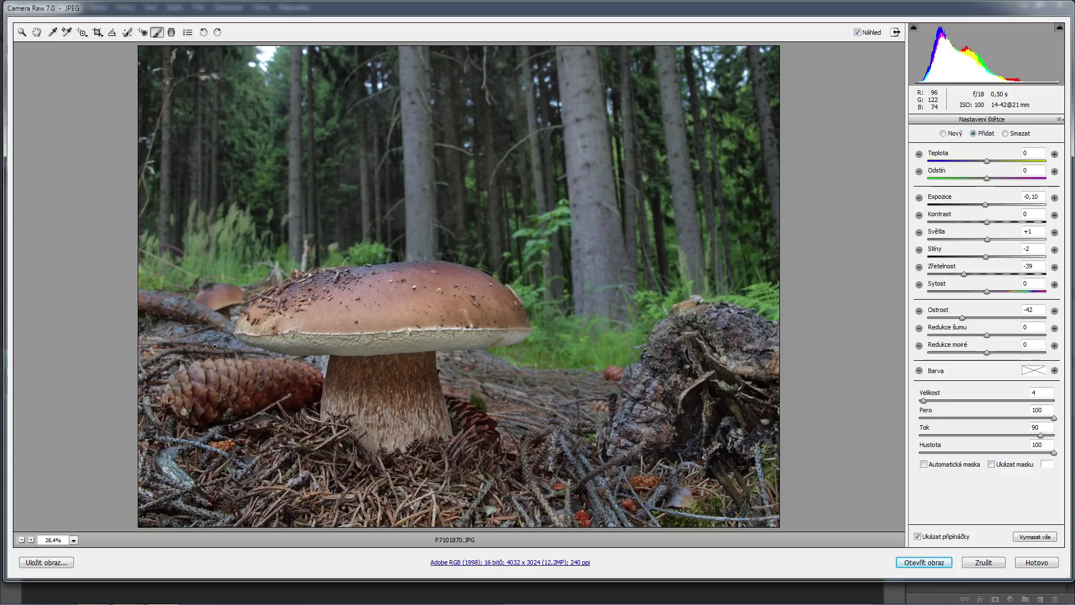
pyautogui.moveTo(149, 299); pyautogui.dragTo(159, 335)
pyautogui.moveTo(530, 261); pyautogui.dragTo(528, 248)
pyautogui.moveTo(590, 294); pyautogui.dragTo(521, 292)
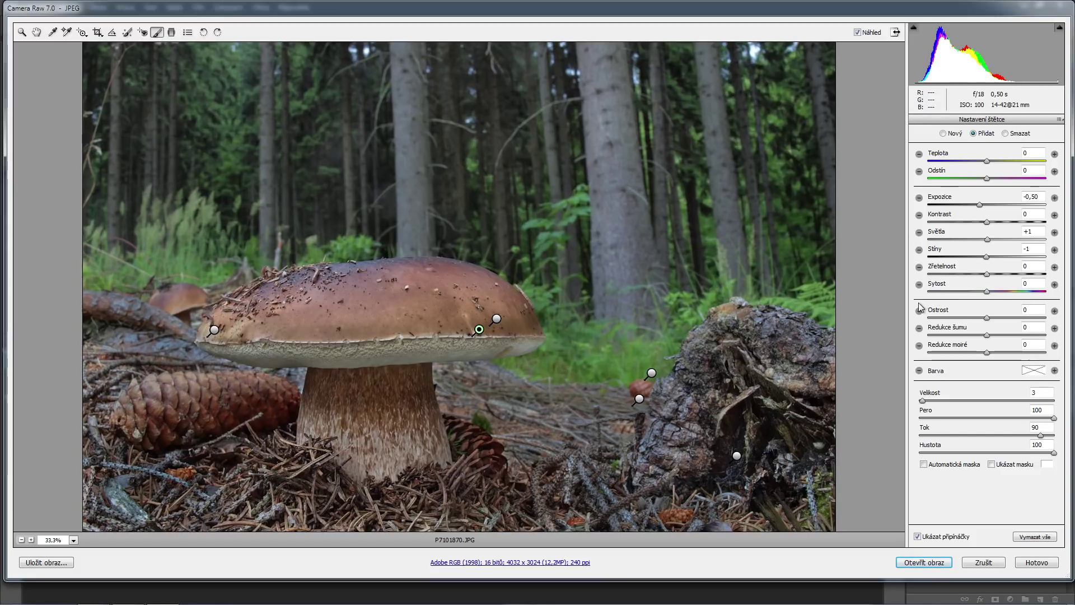
# - Zoom out to the whole photo and switch to the Zoom tool to show basic adjustments
pyautogui.click(21, 539)
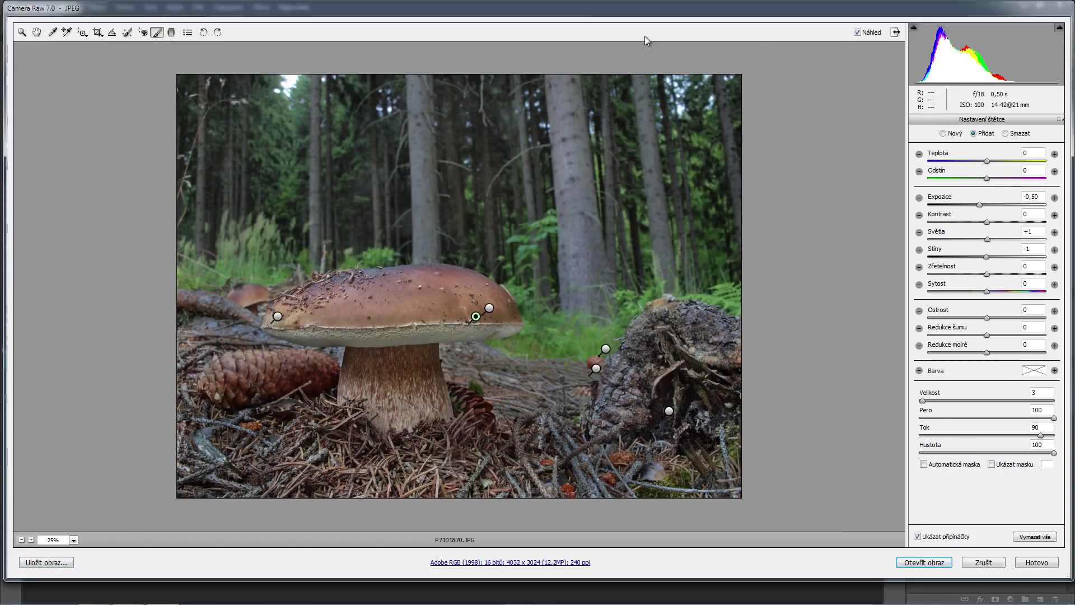
pyautogui.click(21, 33)
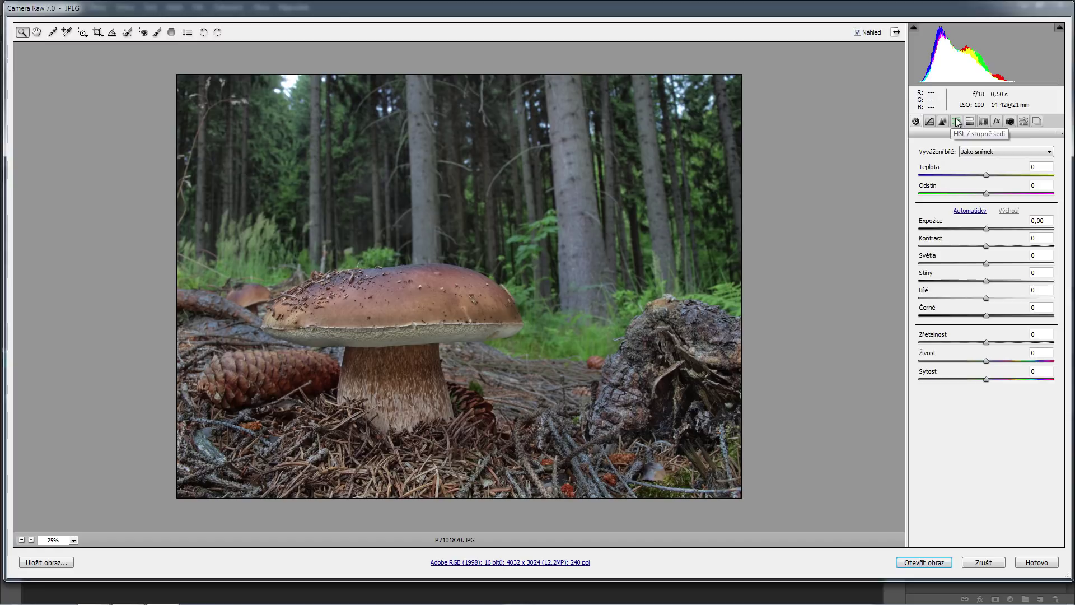
# - Set the HSL saturation of blues to −100
pyautogui.click(957, 121)
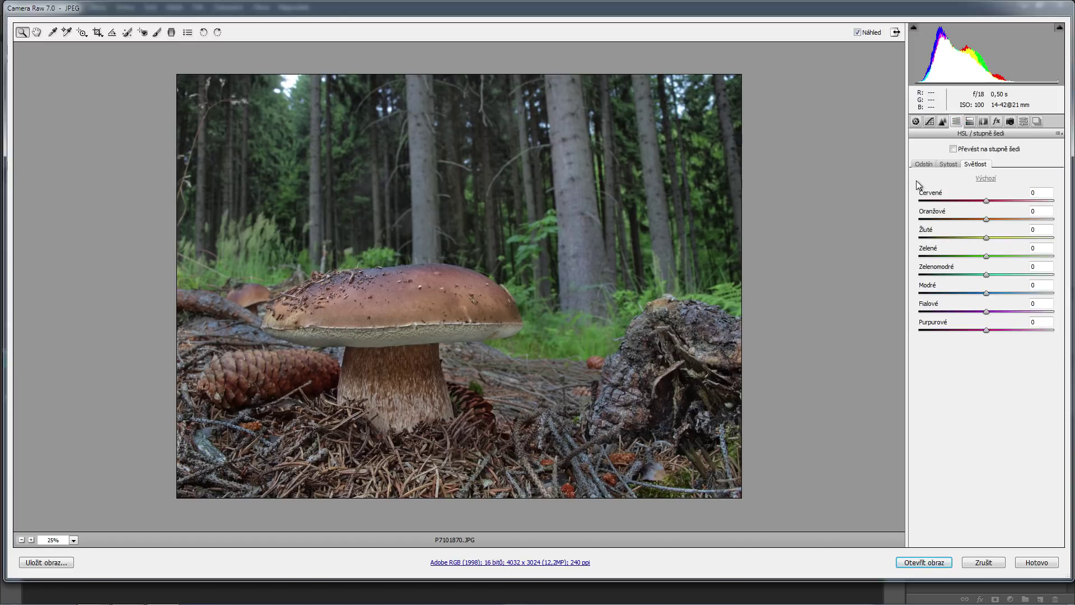
pyautogui.click(946, 167)
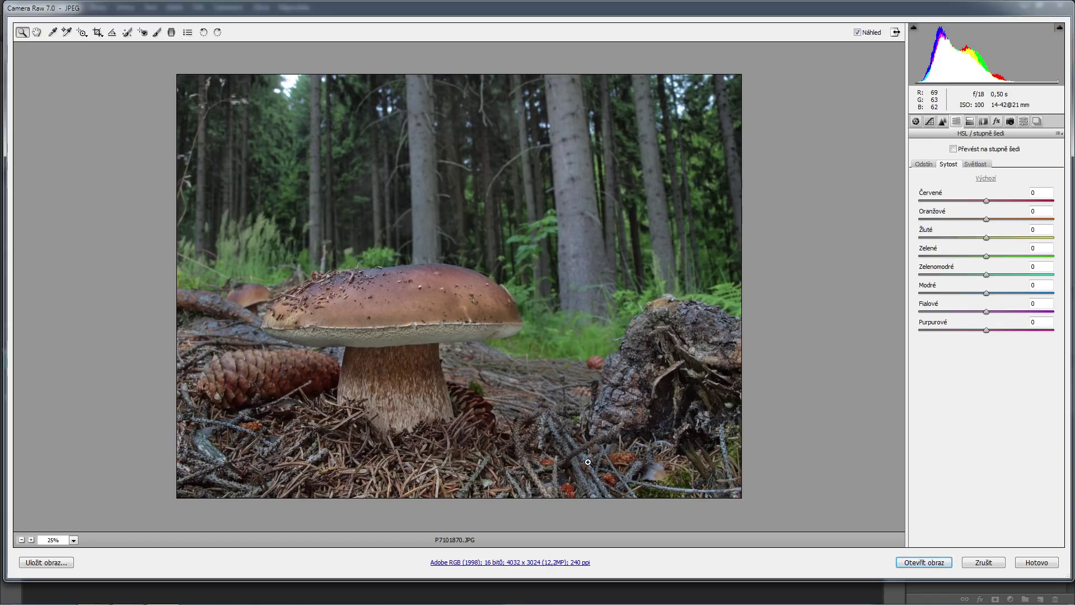
pyautogui.moveTo(986, 293); pyautogui.dragTo(910, 301)
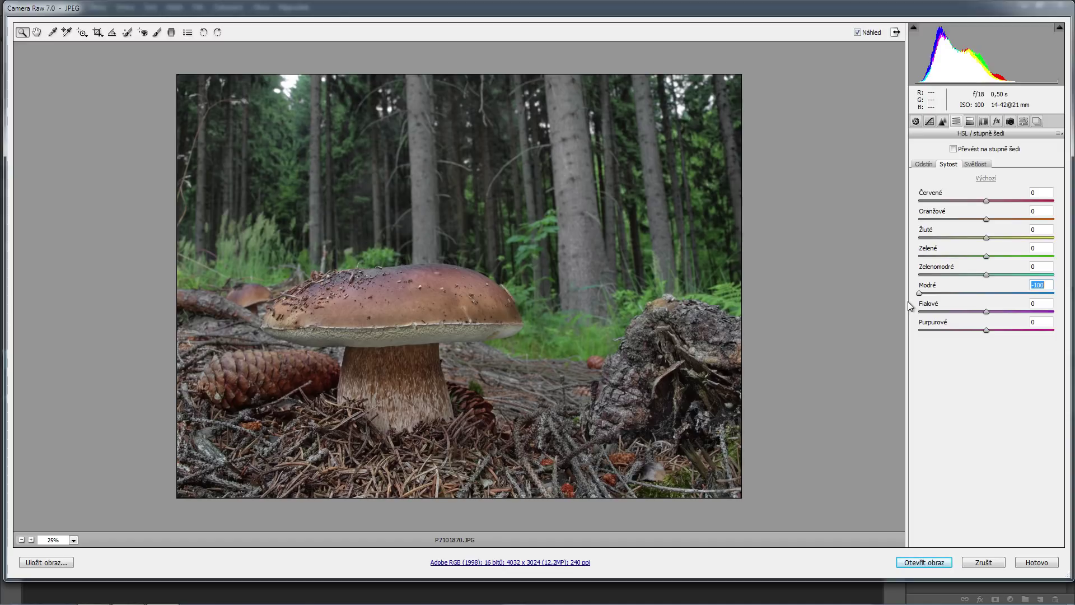
pyautogui.moveTo(910, 306)
pyautogui.mouseDown()
pyautogui.moveTo(1060, 303)
pyautogui.moveTo(911, 306)
pyautogui.mouseUp()
# - Set HSL hues to reds +25, oranges +11, greens +6, with yellows near zero
pyautogui.click(932, 165)
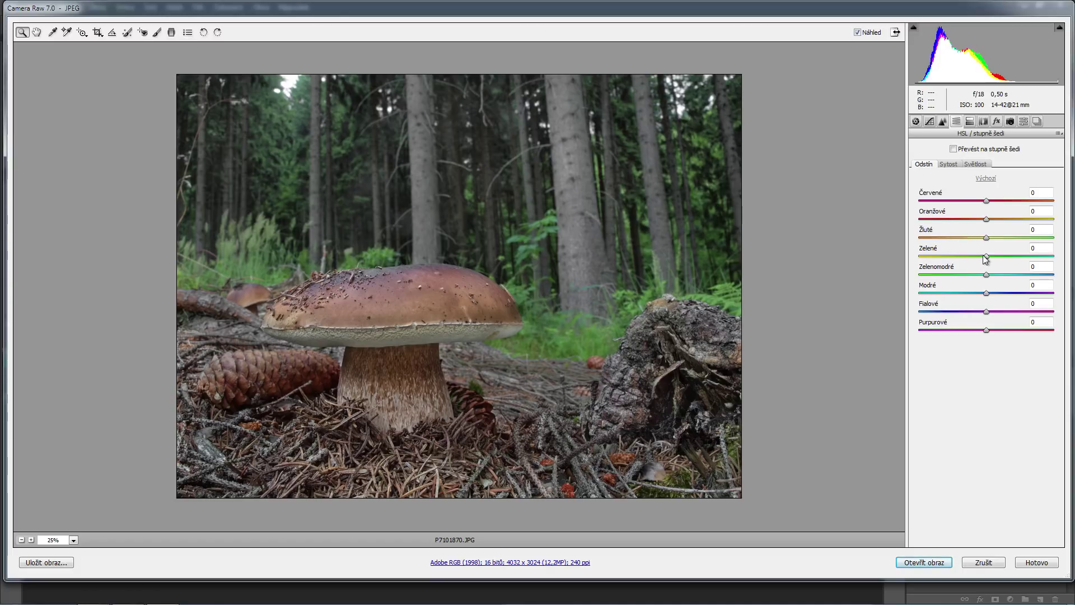
pyautogui.moveTo(986, 257)
pyautogui.mouseDown()
pyautogui.moveTo(1000, 257)
pyautogui.moveTo(945, 257)
pyautogui.moveTo(992, 263)
pyautogui.mouseUp()
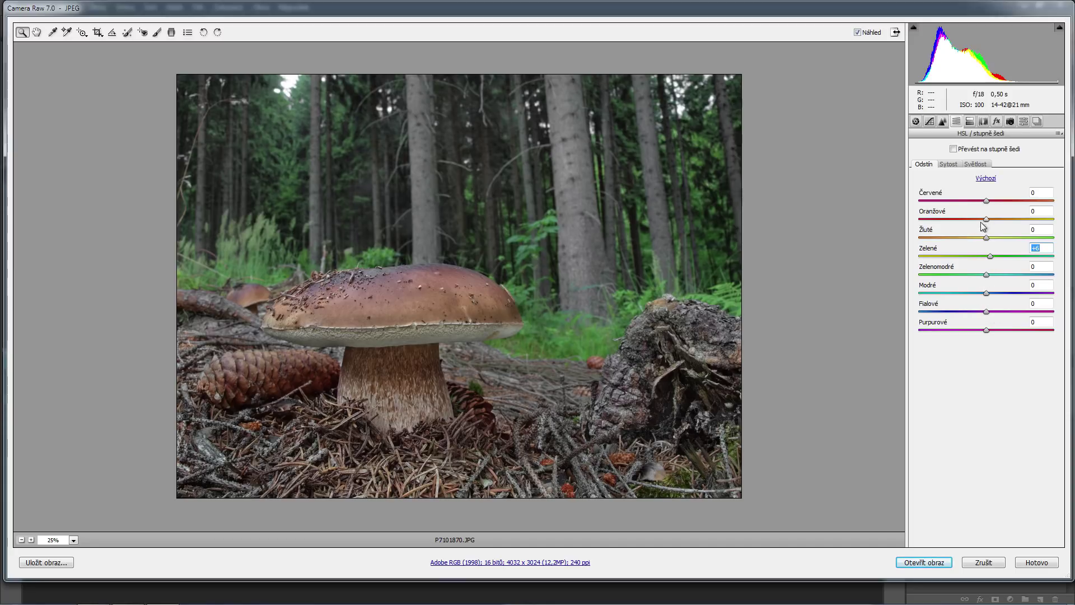
pyautogui.moveTo(985, 201); pyautogui.dragTo(917, 201)
pyautogui.moveTo(986, 201); pyautogui.dragTo(1003, 201)
pyautogui.moveTo(1004, 199); pyautogui.dragTo(1003, 200)
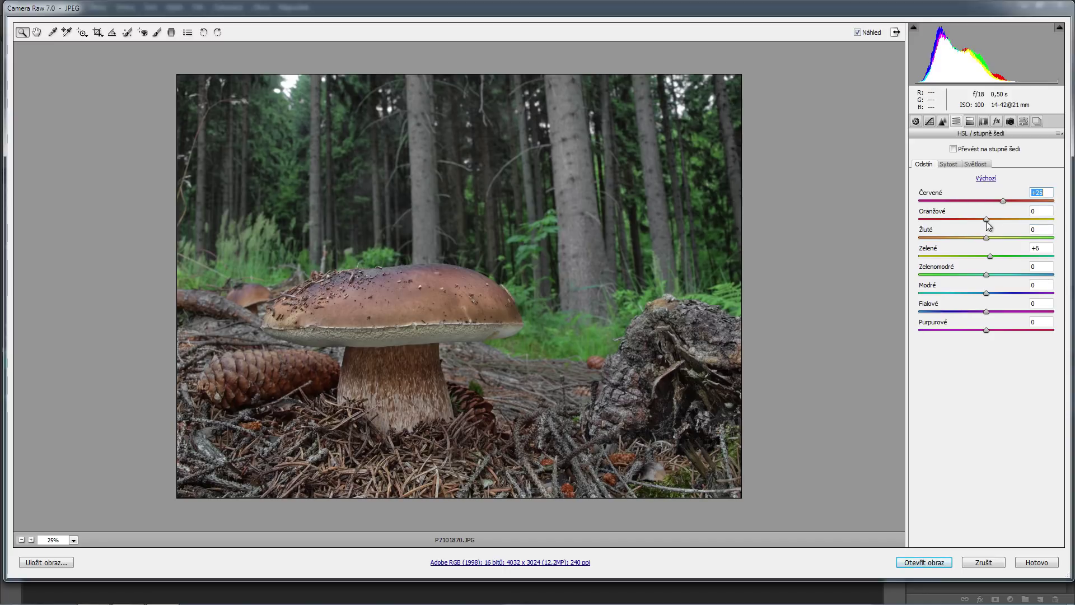
pyautogui.moveTo(986, 220)
pyautogui.mouseDown()
pyautogui.moveTo(1011, 220)
pyautogui.moveTo(889, 234)
pyautogui.moveTo(995, 224)
pyautogui.mouseUp()
pyautogui.click(988, 240)
pyautogui.write('71')
pyautogui.press('Return')
pyautogui.moveTo(987, 243); pyautogui.dragTo(987, 248)
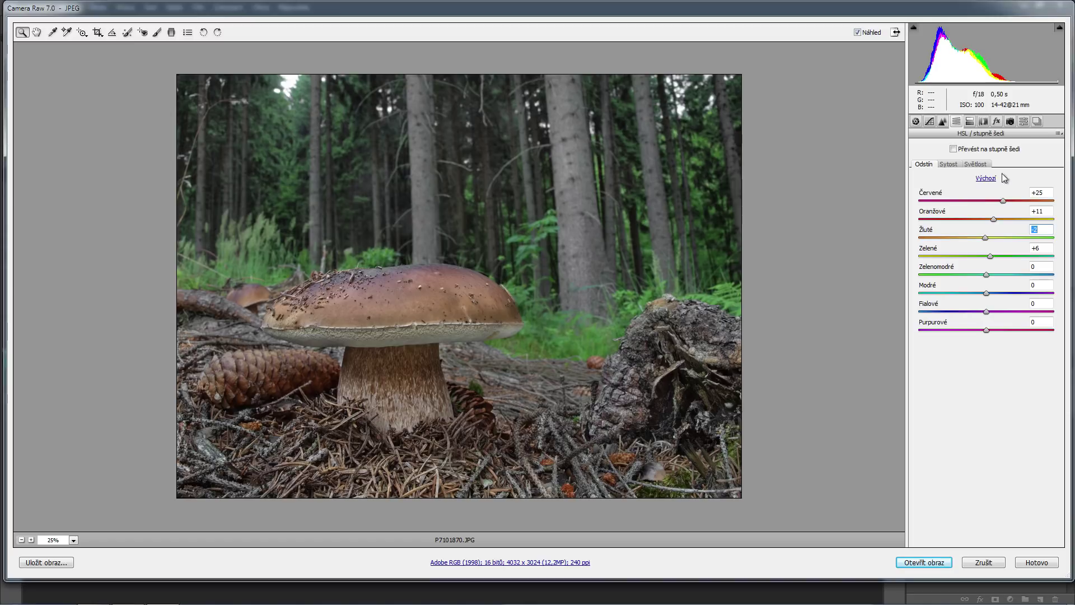
# - Lower blue lightness just below zero and return to the Adjustment Brush with K
pyautogui.click(979, 164)
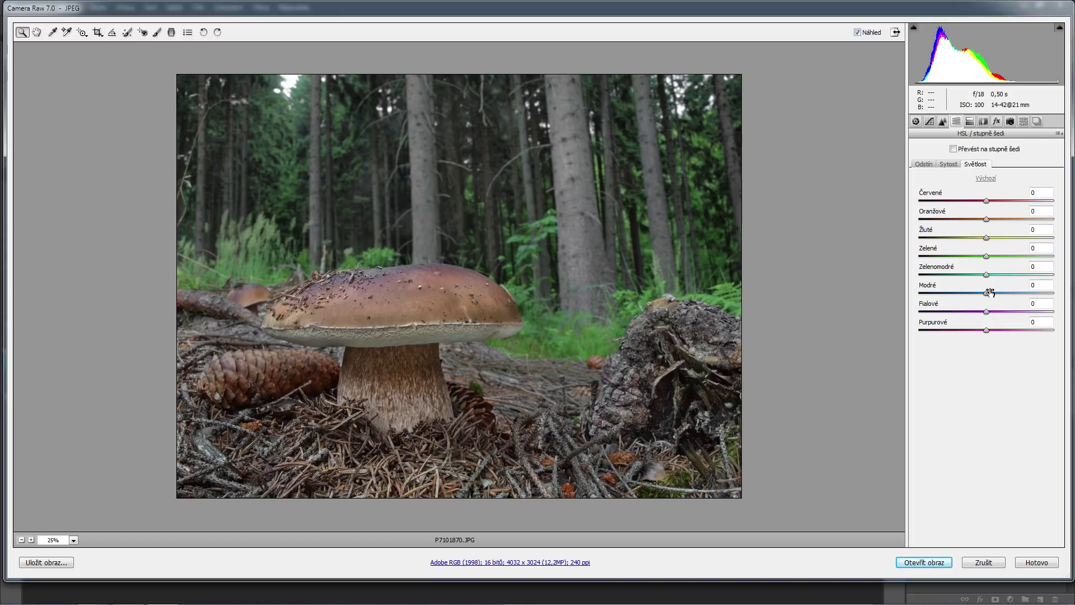
pyautogui.moveTo(988, 293); pyautogui.dragTo(922, 293)
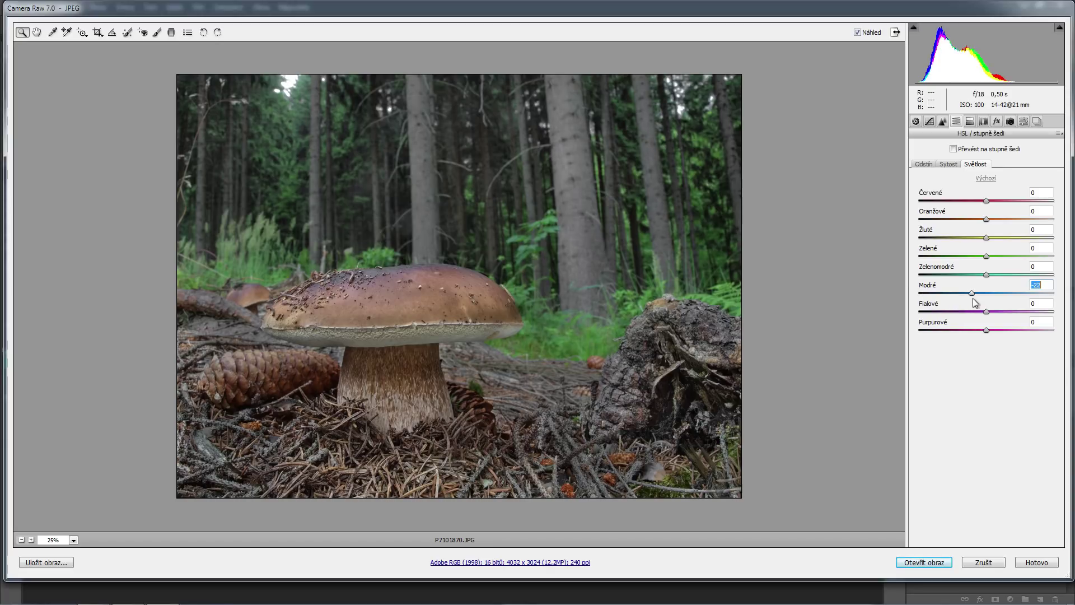
pyautogui.moveTo(921, 294)
pyautogui.mouseDown()
pyautogui.moveTo(1068, 302)
pyautogui.moveTo(986, 306)
pyautogui.mouseUp()
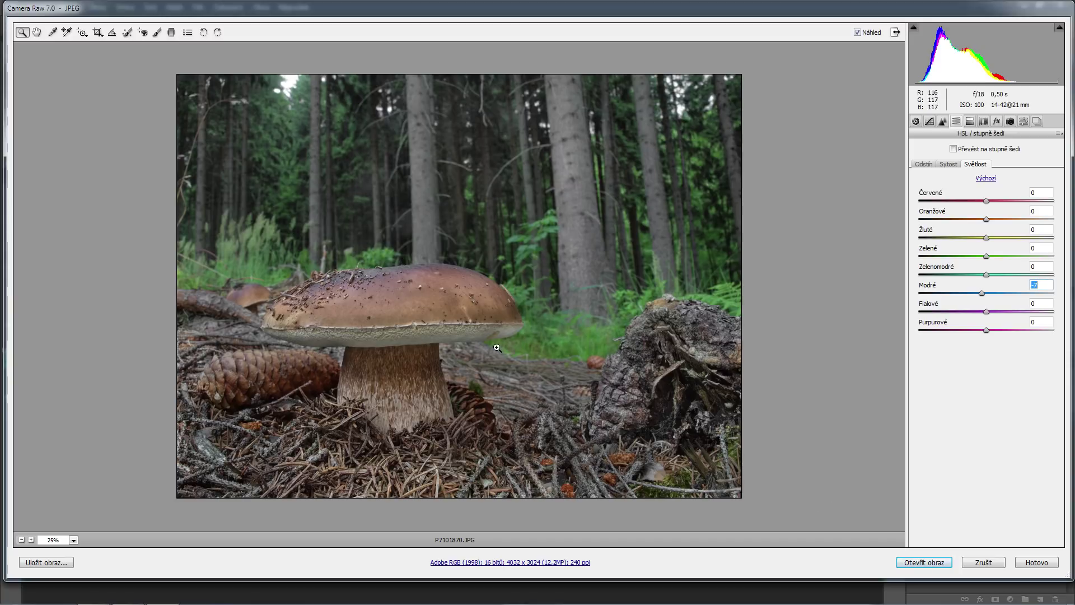
pyautogui.press('k')
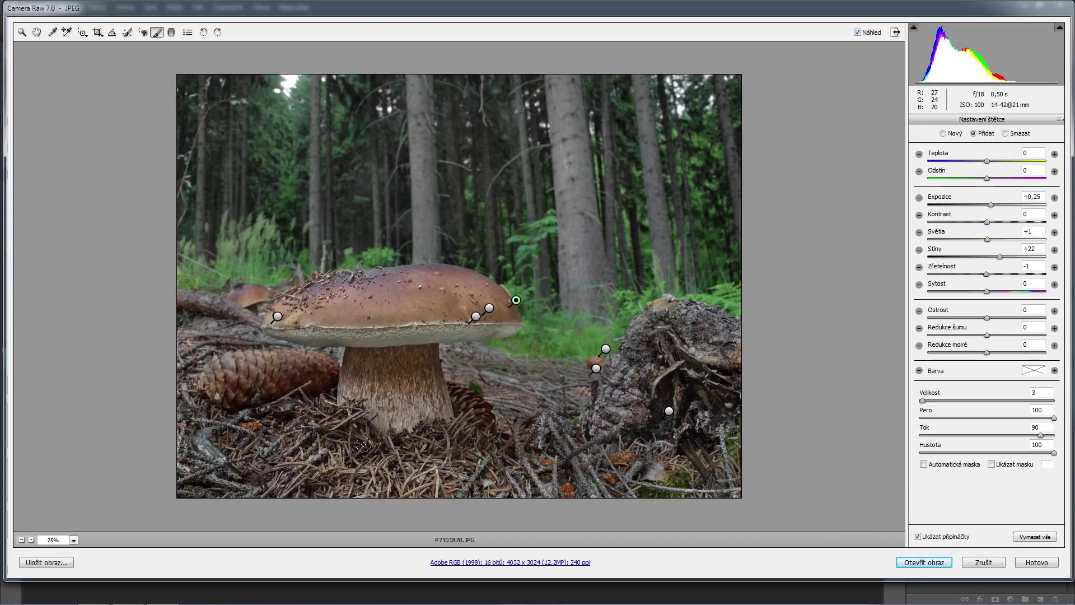
# - Open the Camera Raw-edited mushroom photo in Photoshop and start a 4:3 crop
pyautogui.click(924, 563)
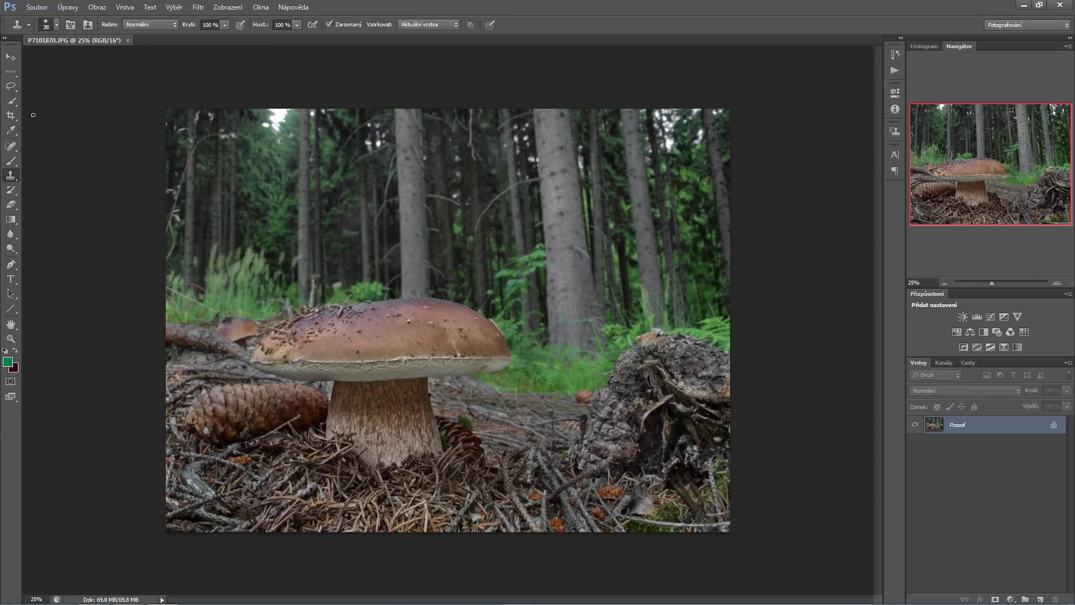
pyautogui.click(10, 115)
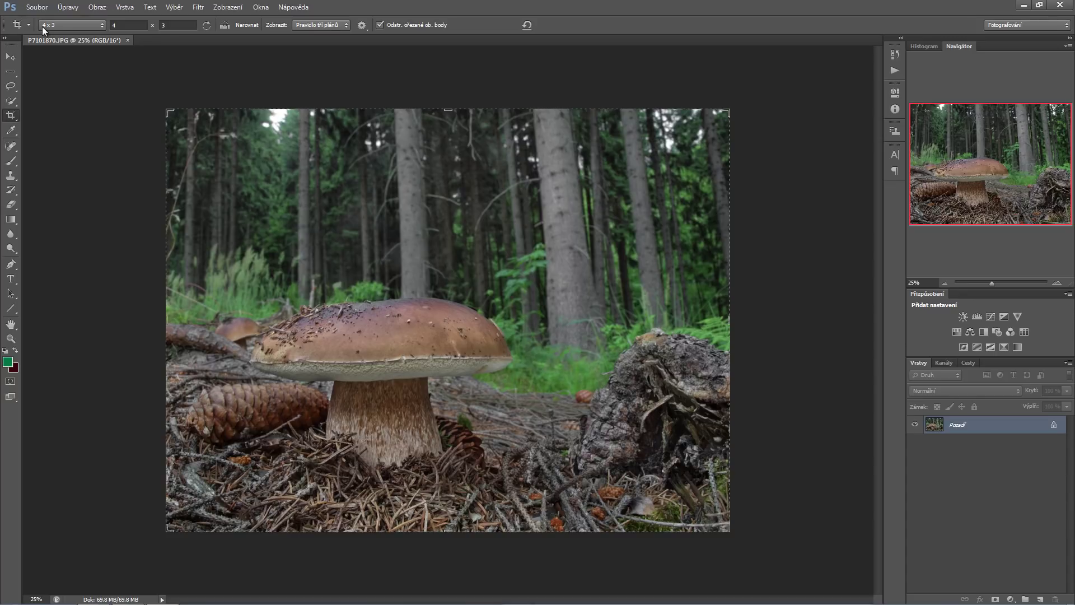
# - Straighten the photo by about 2.3° and trim the 4:3 crop frame in from the top-right
pyautogui.click(789, 126)
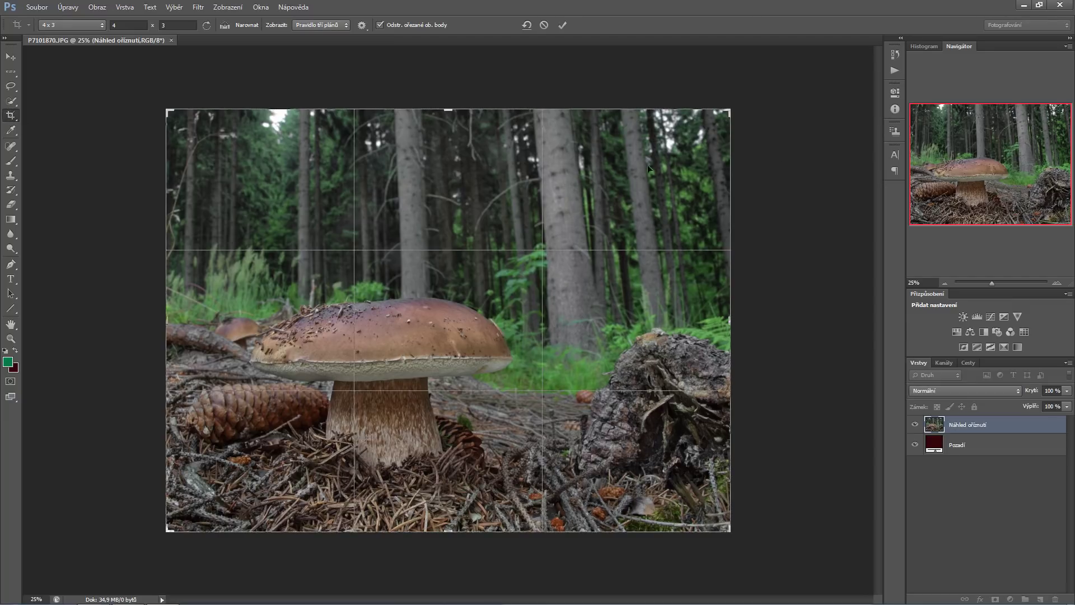
pyautogui.moveTo(752, 123)
pyautogui.mouseDown()
pyautogui.moveTo(750, 111)
pyautogui.moveTo(759, 143)
pyautogui.mouseUp()
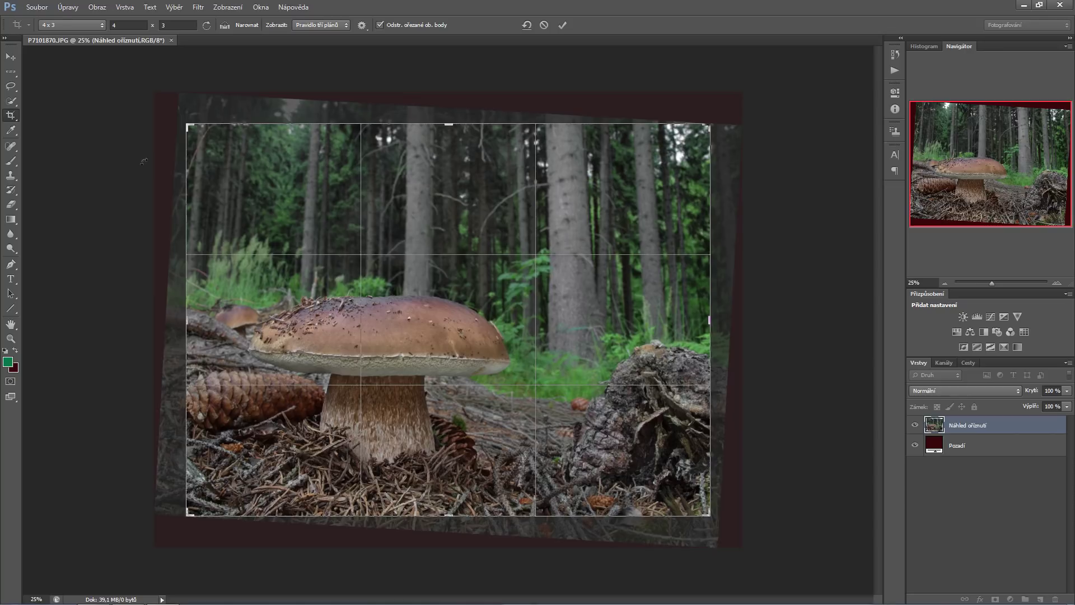
pyautogui.moveTo(119, 139); pyautogui.dragTo(120, 147)
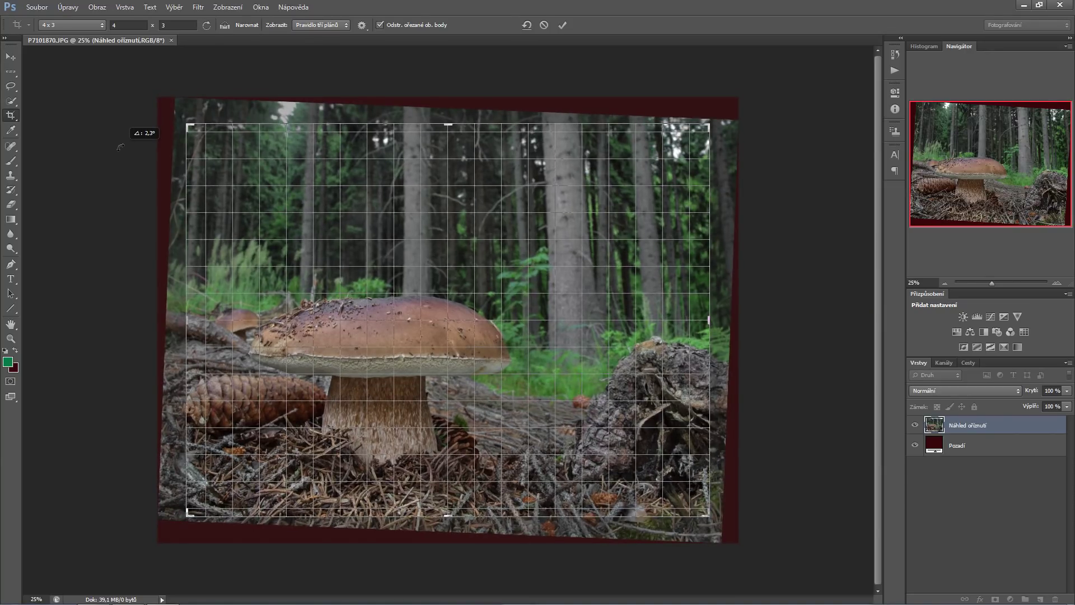
pyautogui.press('Return')
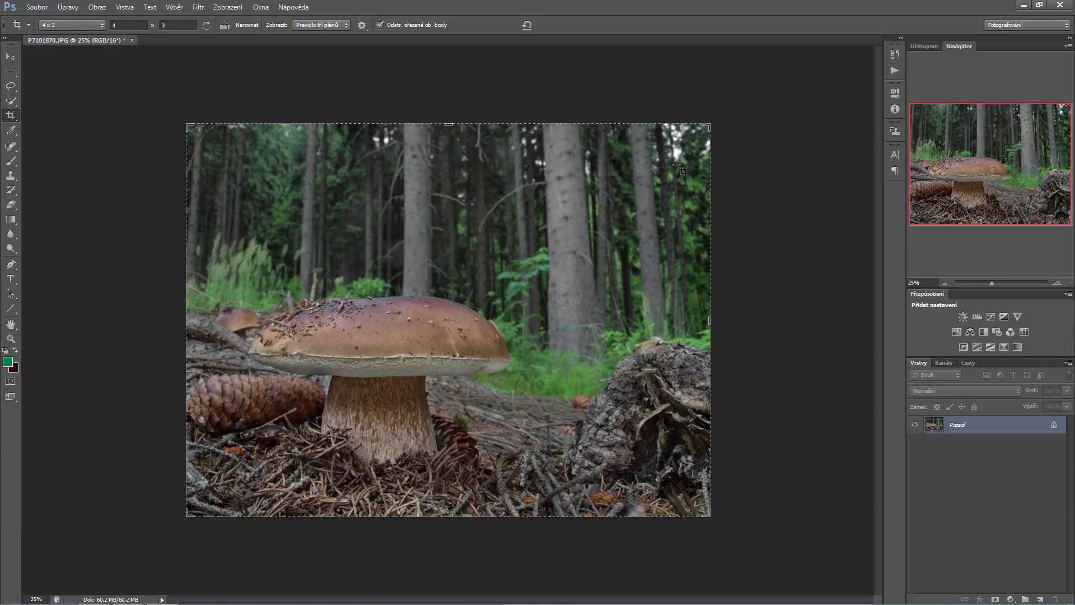
pyautogui.moveTo(709, 121)
pyautogui.mouseDown()
pyautogui.moveTo(690, 138)
pyautogui.moveTo(693, 128)
pyautogui.mouseUp()
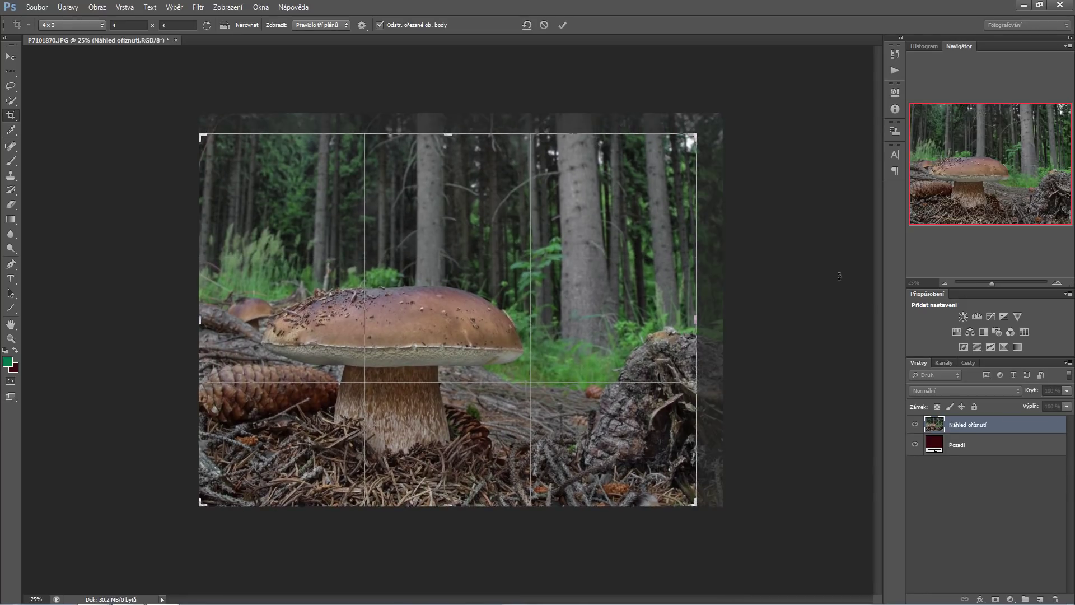
pyautogui.press('Return')
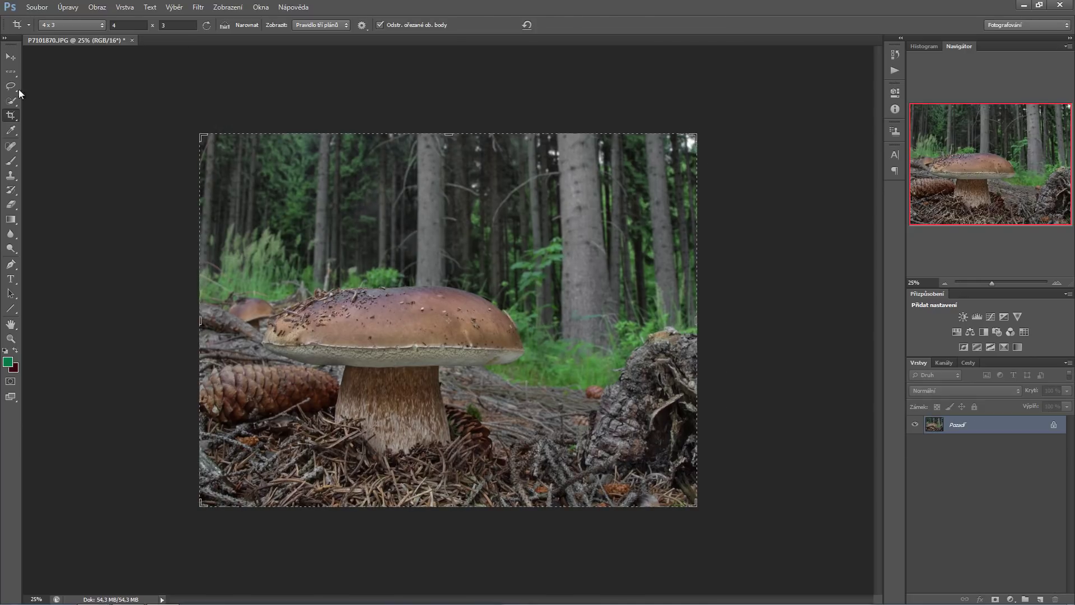
# - Set a 57 px Clone Stamp brush and clone dark forest over the top-right sky spots
pyautogui.click(11, 178)
pyautogui.click(56, 25)
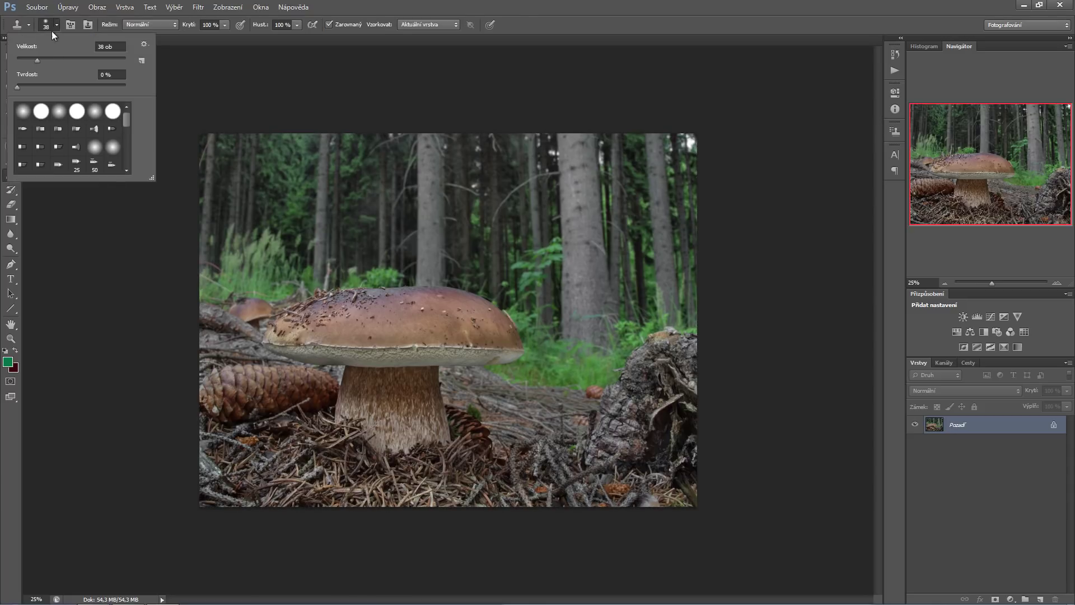
pyautogui.moveTo(41, 59); pyautogui.dragTo(48, 58)
pyautogui.press('Return')
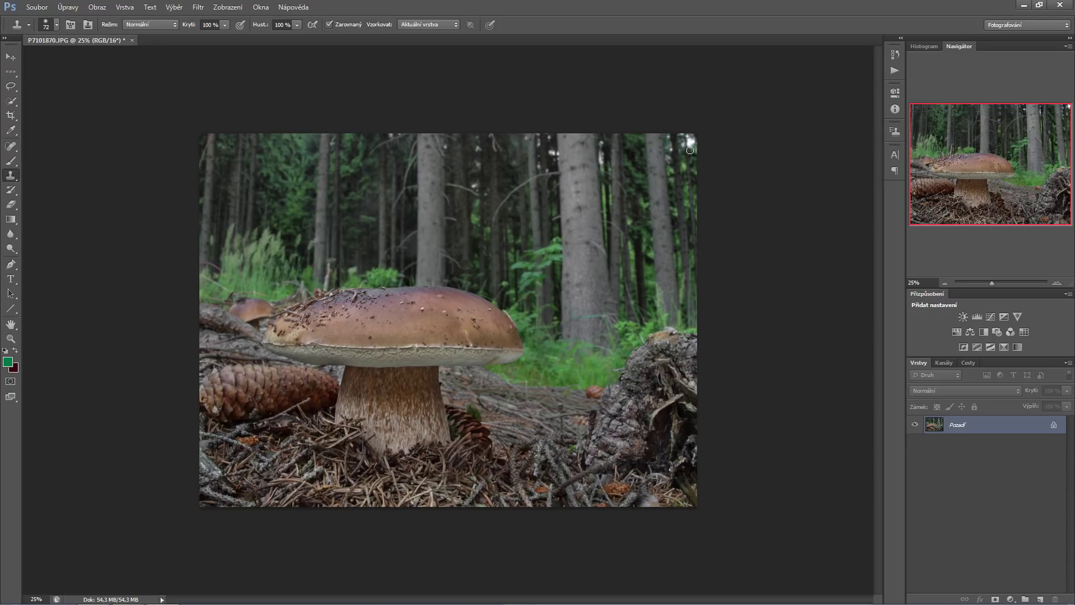
pyautogui.moveTo(690, 147); pyautogui.dragTo(694, 143)
pyautogui.moveTo(691, 146)
pyautogui.mouseDown()
pyautogui.moveTo(669, 158)
pyautogui.moveTo(698, 165)
pyautogui.mouseUp()
# - Clone over remaining distracting spots, sampling new sources including the mushroom cap area
pyautogui.keyDown('alt'); pyautogui.click(551, 166); pyautogui.keyUp('alt')
pyautogui.moveTo(603, 163); pyautogui.dragTo(602, 143)
pyautogui.keyDown('alt'); pyautogui.click(478, 173); pyautogui.keyUp('alt')
pyautogui.keyDown('alt'); pyautogui.click(335, 371); pyautogui.keyUp('alt')
pyautogui.press('alt')
pyautogui.press('alt')
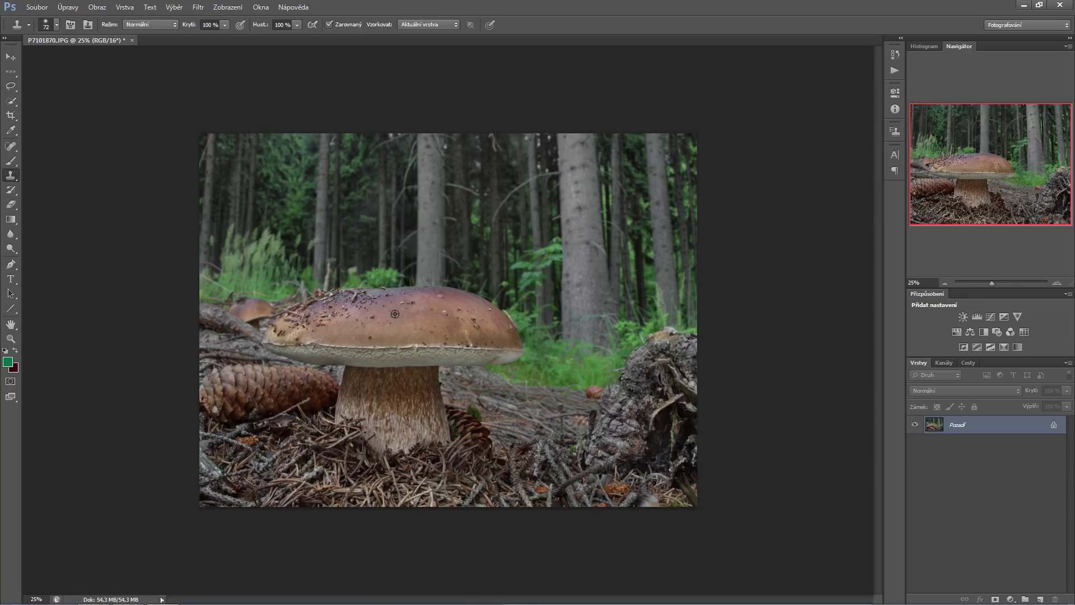
pyautogui.keyDown('alt'); pyautogui.click(379, 336); pyautogui.keyUp('alt')
pyautogui.press('alt')
# - Apply Unsharp Mask (Doostřit) at 130% amount, 1.3 px radius, threshold 1
pyautogui.click(198, 8)
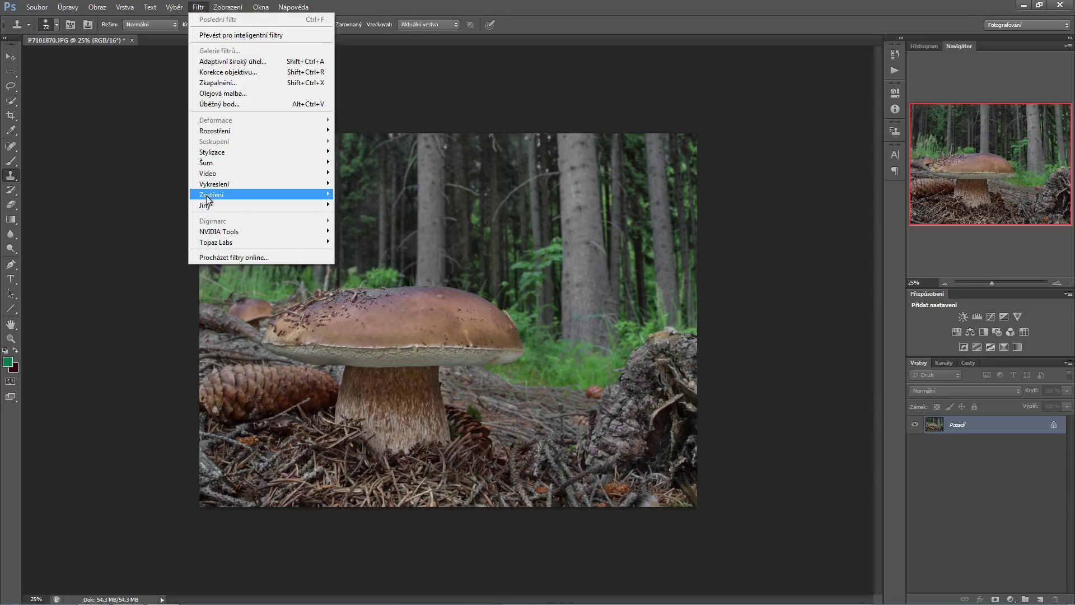
pyautogui.moveTo(211, 194)
pyautogui.click(367, 196)
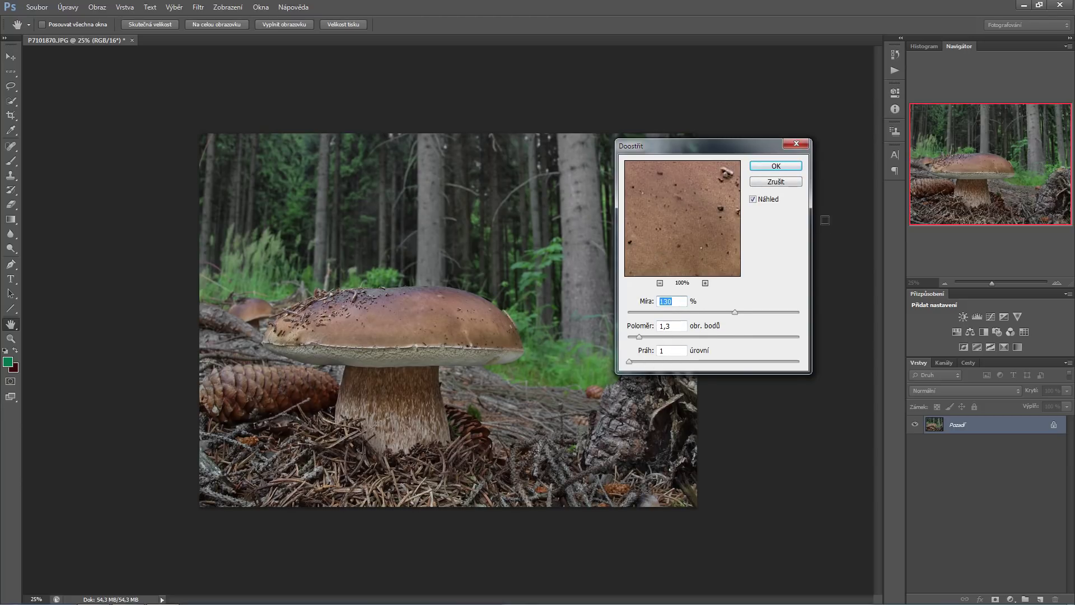
pyautogui.click(777, 167)
pyautogui.press('s')
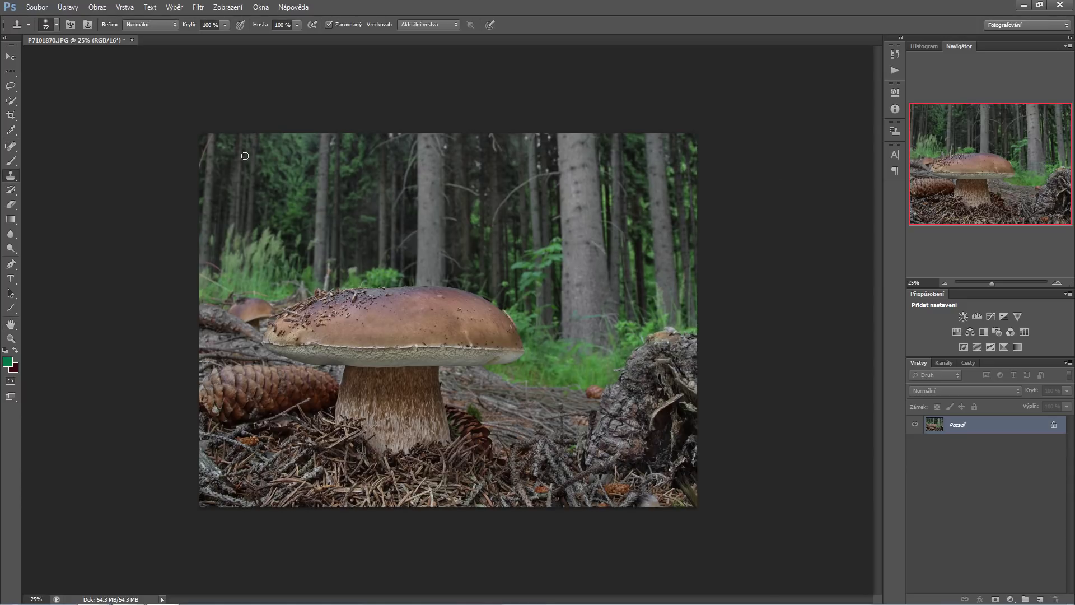
pyautogui.click(198, 8)
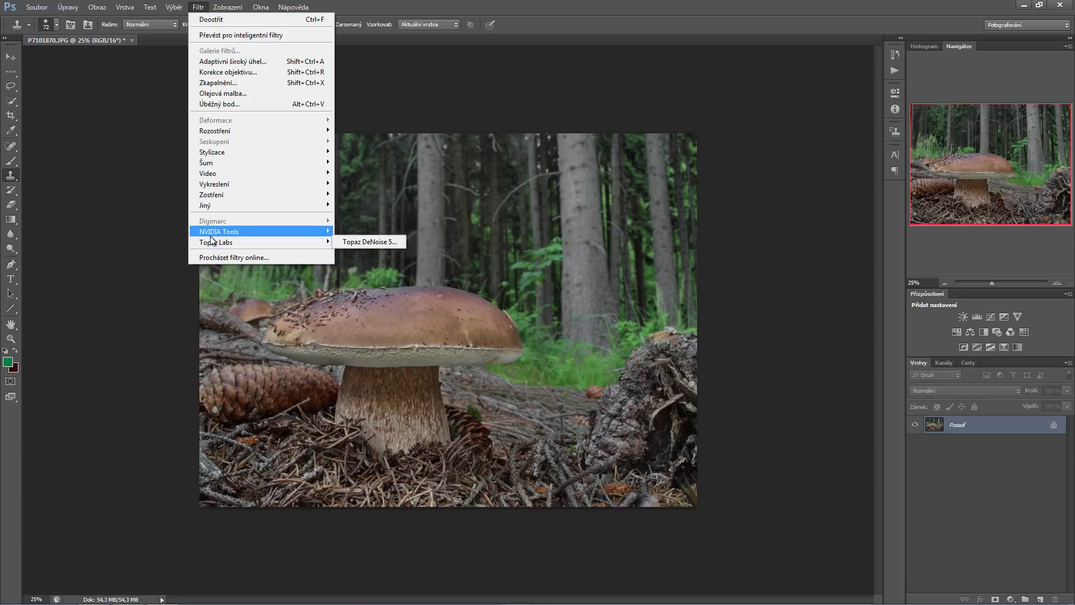
pyautogui.moveTo(252, 242)
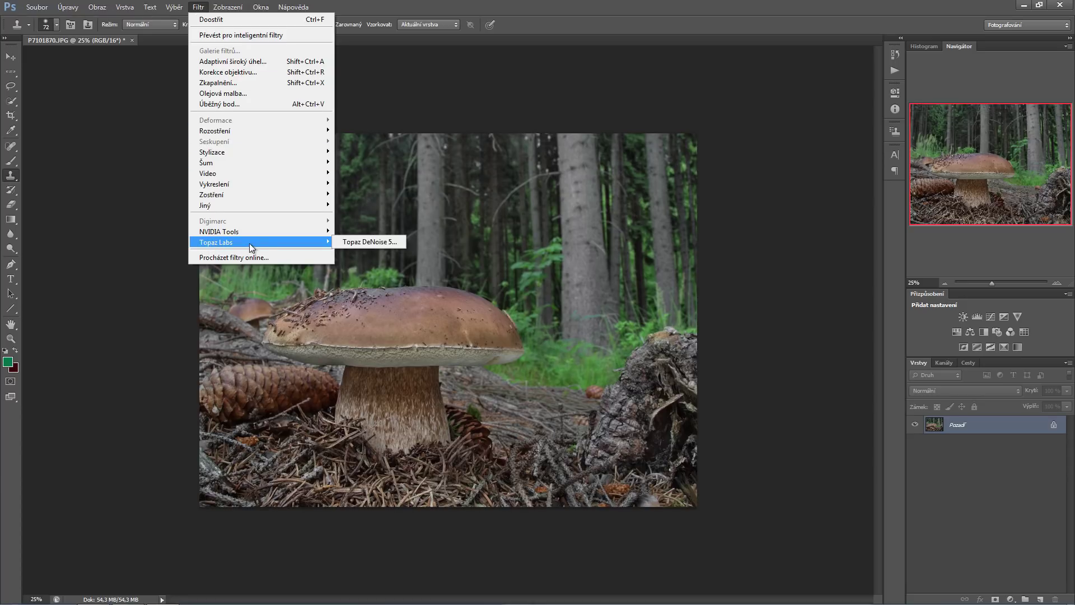
# - Launch Topaz DeNoise 5 with the 'JPEG - light' preset and inspect the preview
pyautogui.click(361, 242)
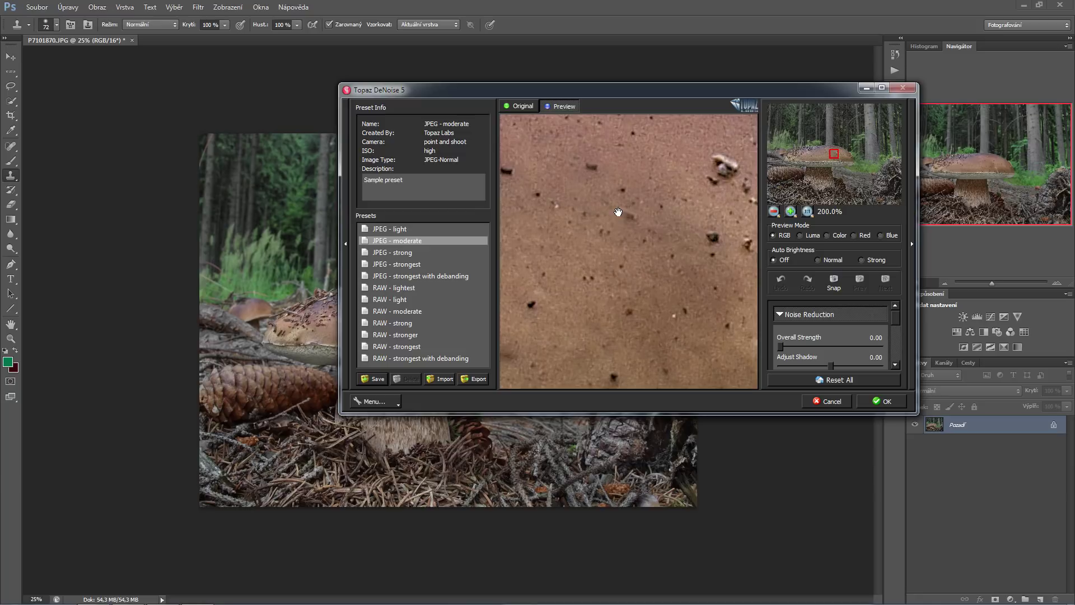
pyautogui.click(395, 227)
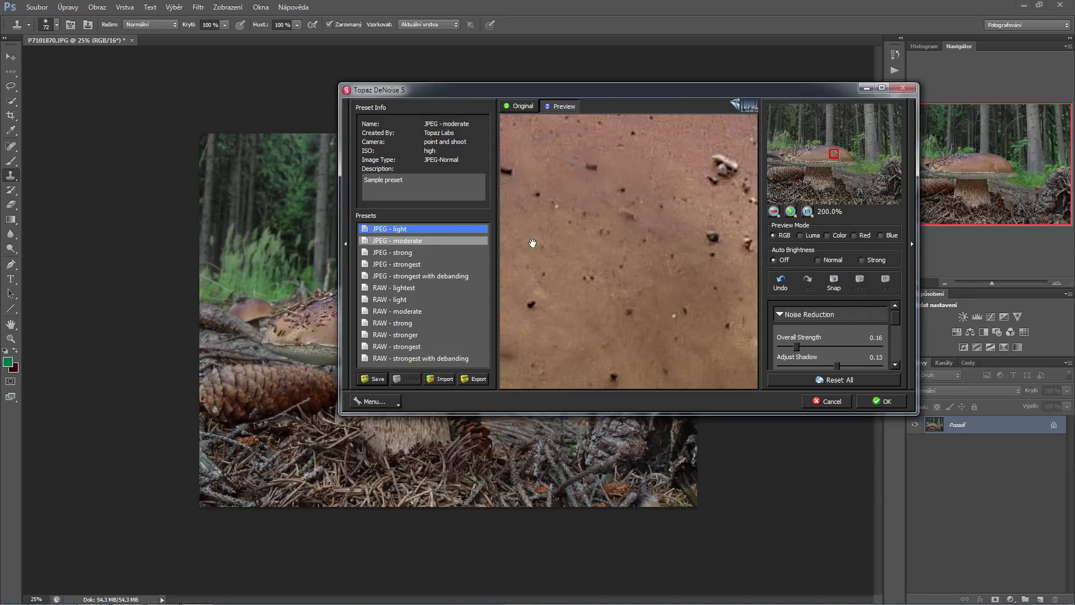
pyautogui.moveTo(671, 174); pyautogui.dragTo(667, 215)
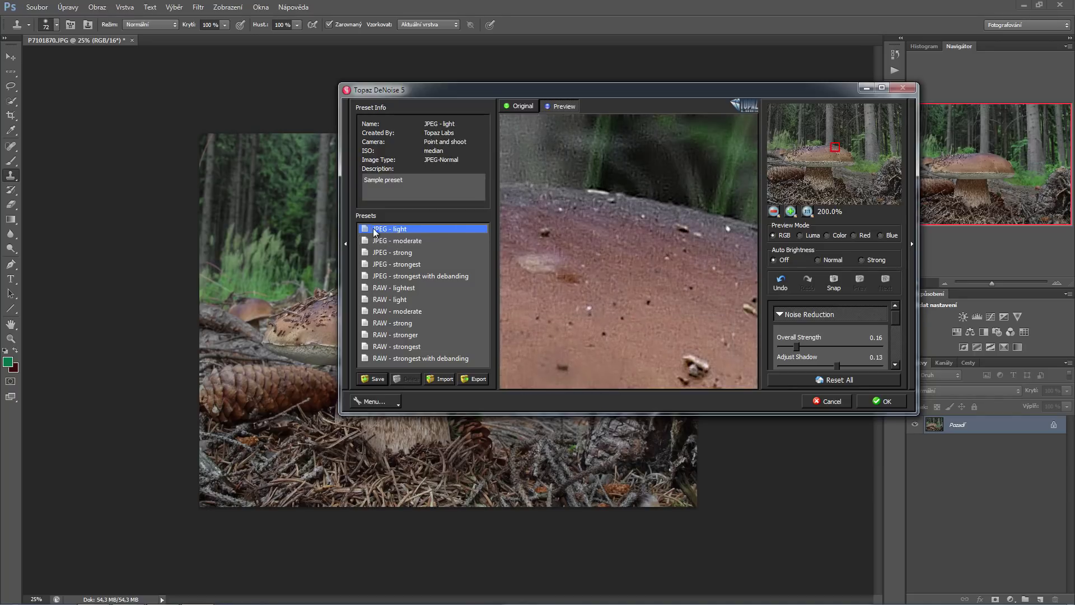
pyautogui.moveTo(695, 148); pyautogui.dragTo(699, 281)
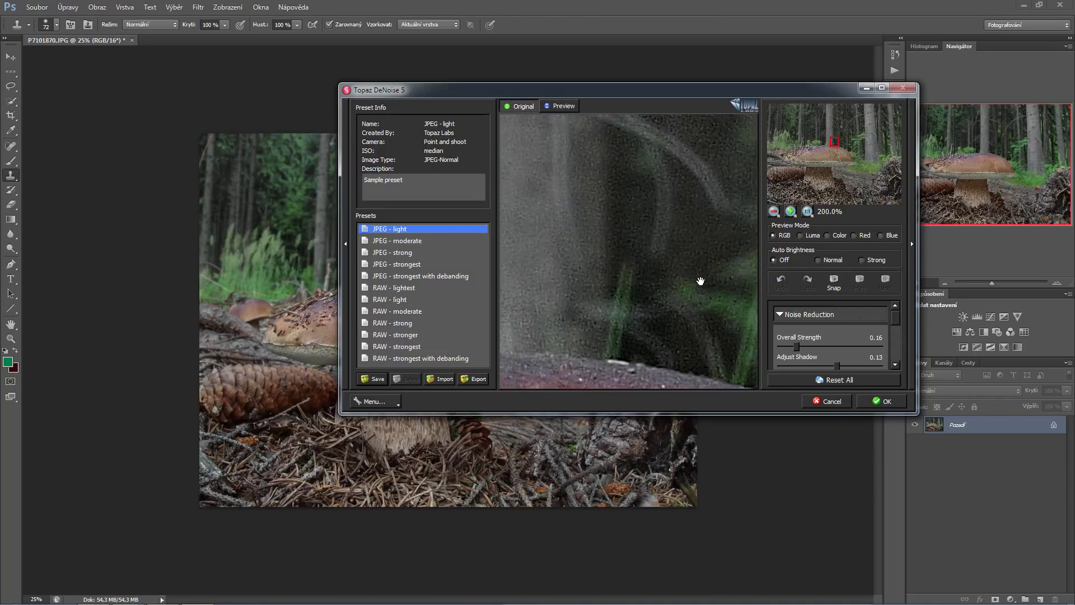
pyautogui.moveTo(557, 331); pyautogui.dragTo(711, 280)
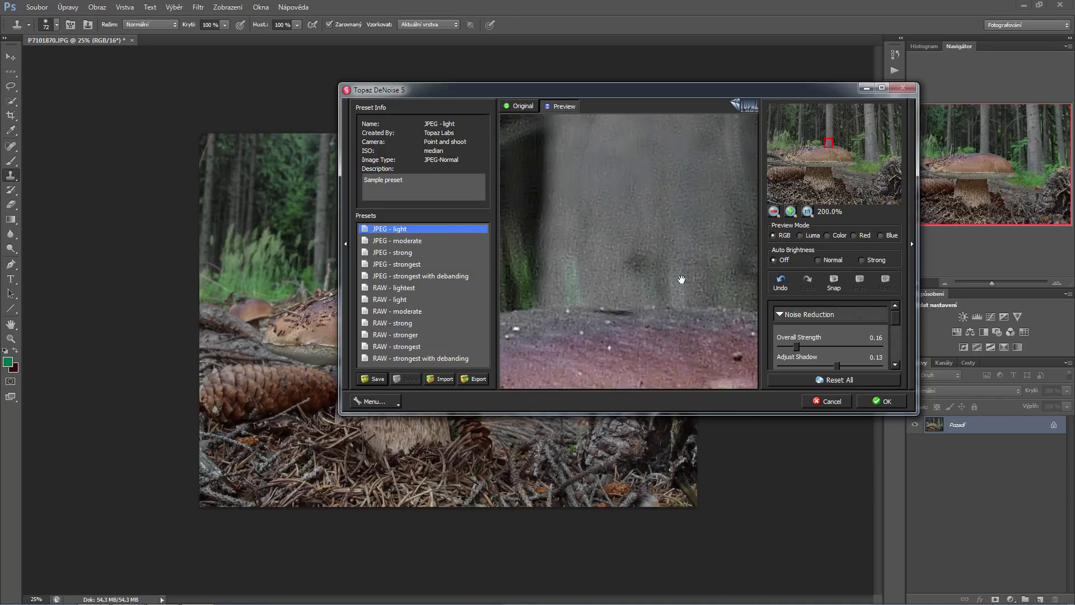
pyautogui.moveTo(541, 210)
pyautogui.mouseDown()
pyautogui.moveTo(562, 229)
pyautogui.moveTo(557, 242)
pyautogui.mouseUp()
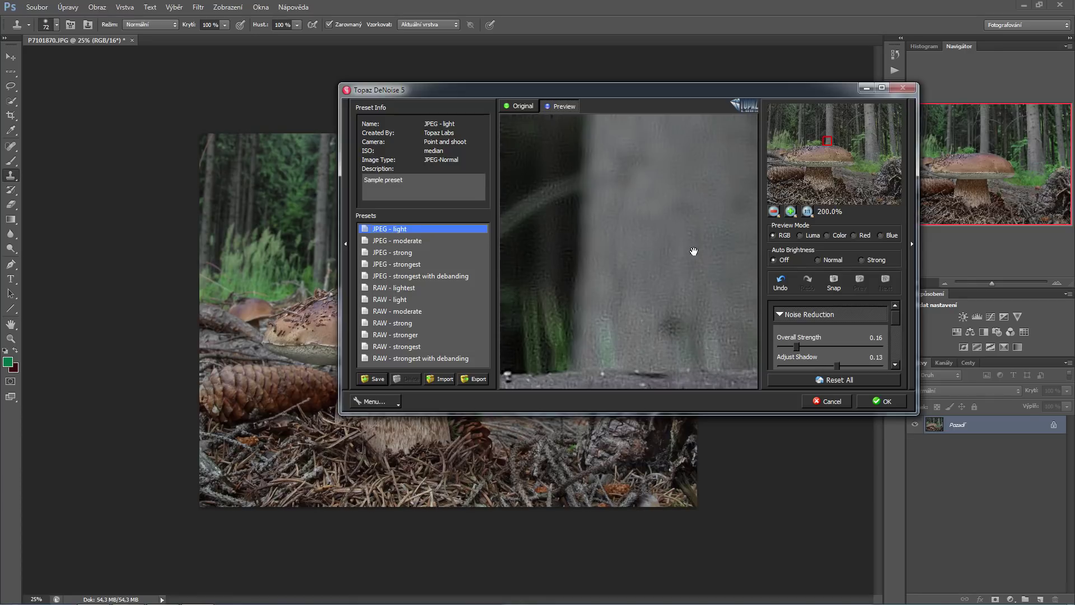
# - Raise Overall Strength to 0.25, check the mushroom in the preview, and apply the denoise
pyautogui.click(805, 346)
pyautogui.moveTo(706, 354)
pyautogui.mouseDown()
pyautogui.moveTo(626, 216)
pyautogui.moveTo(607, 269)
pyautogui.mouseUp()
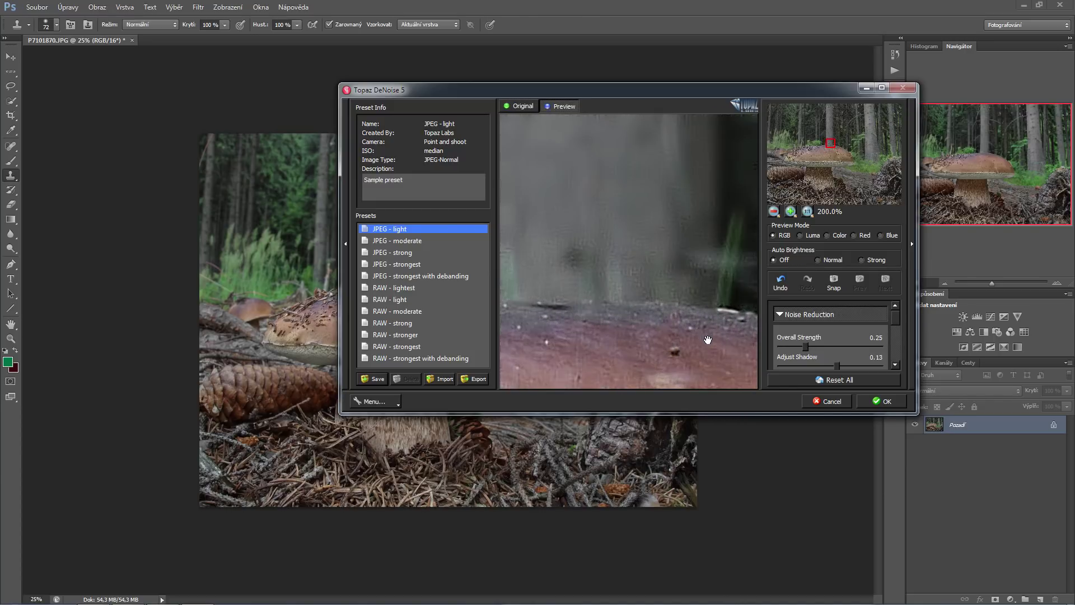
pyautogui.moveTo(706, 338); pyautogui.dragTo(573, 119)
pyautogui.moveTo(644, 358); pyautogui.dragTo(644, 137)
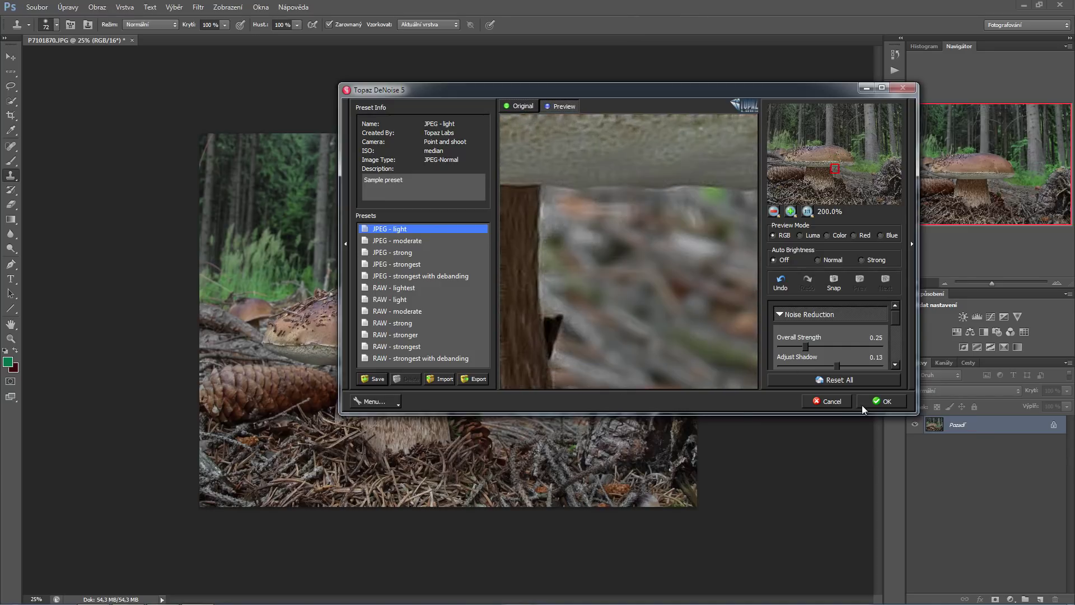
pyautogui.moveTo(525, 315); pyautogui.dragTo(708, 327)
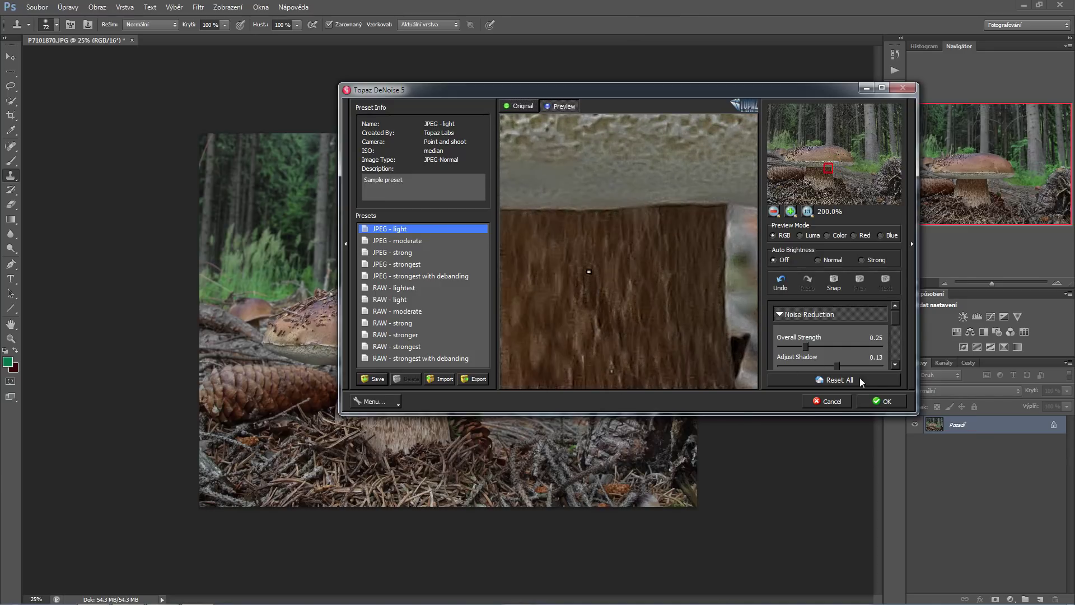
pyautogui.click(882, 401)
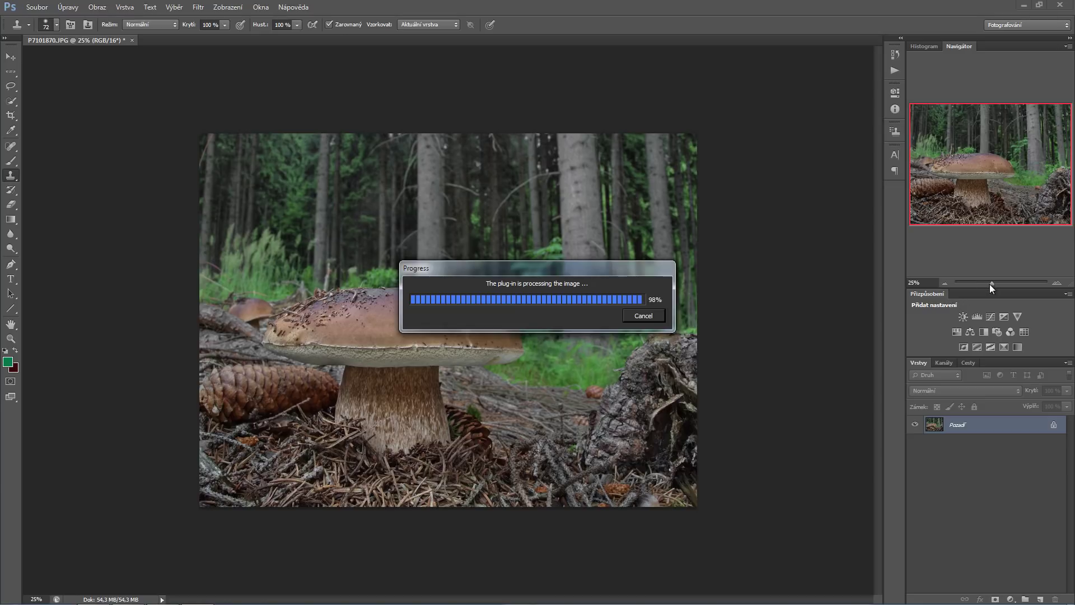
# - Zoom in on the denoised cap, reduce the clone brush to 28 px, then zoom back out
pyautogui.moveTo(991, 282); pyautogui.dragTo(1002, 282)
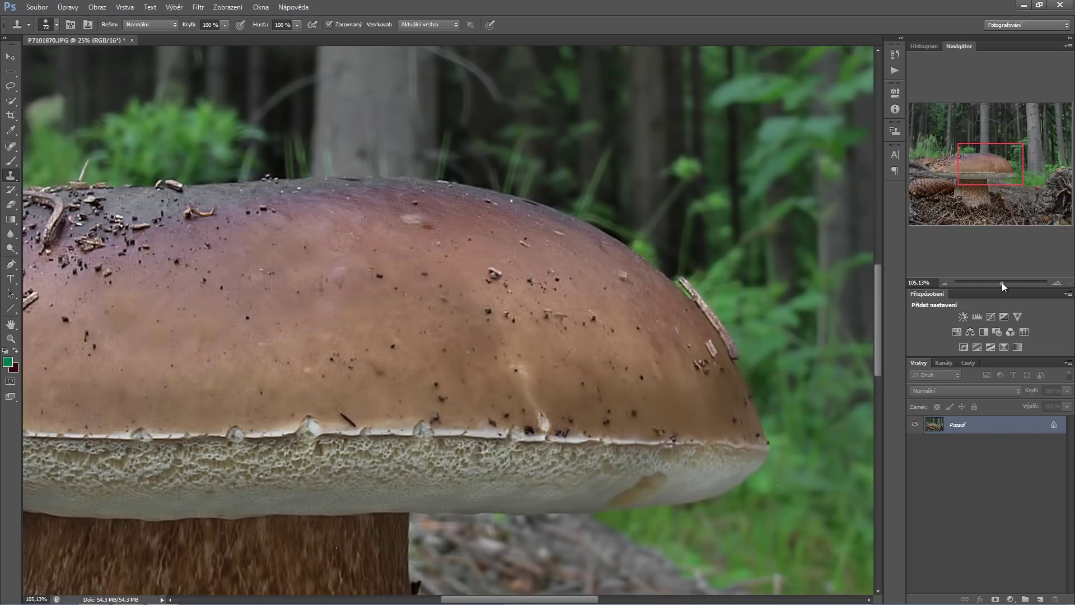
pyautogui.moveTo(1003, 282); pyautogui.dragTo(1003, 284)
pyautogui.click(56, 24)
pyautogui.click(53, 60)
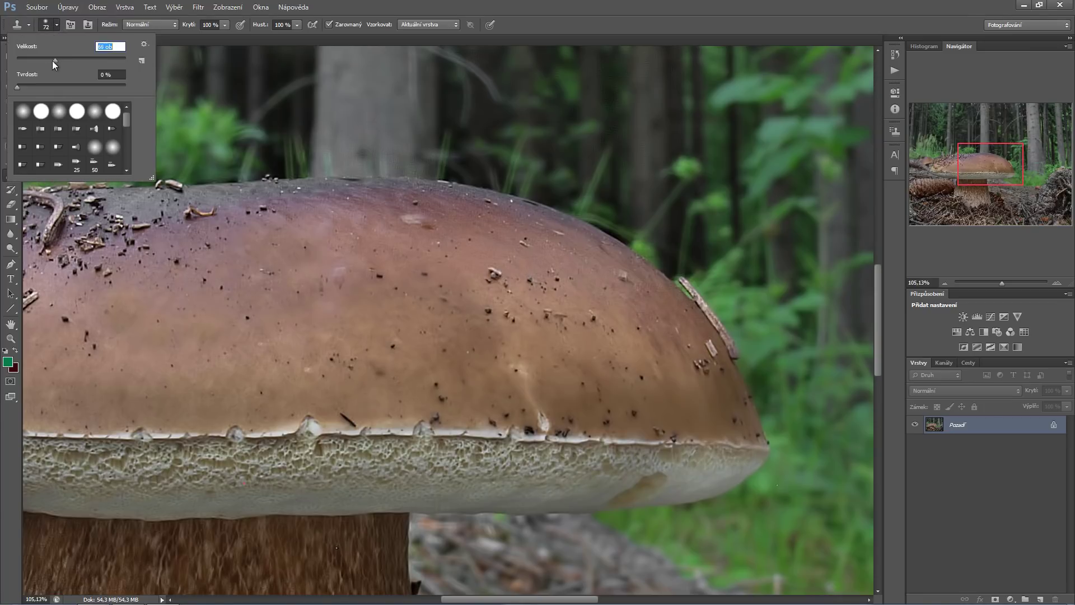
pyautogui.moveTo(31, 57); pyautogui.dragTo(32, 58)
pyautogui.press('Return')
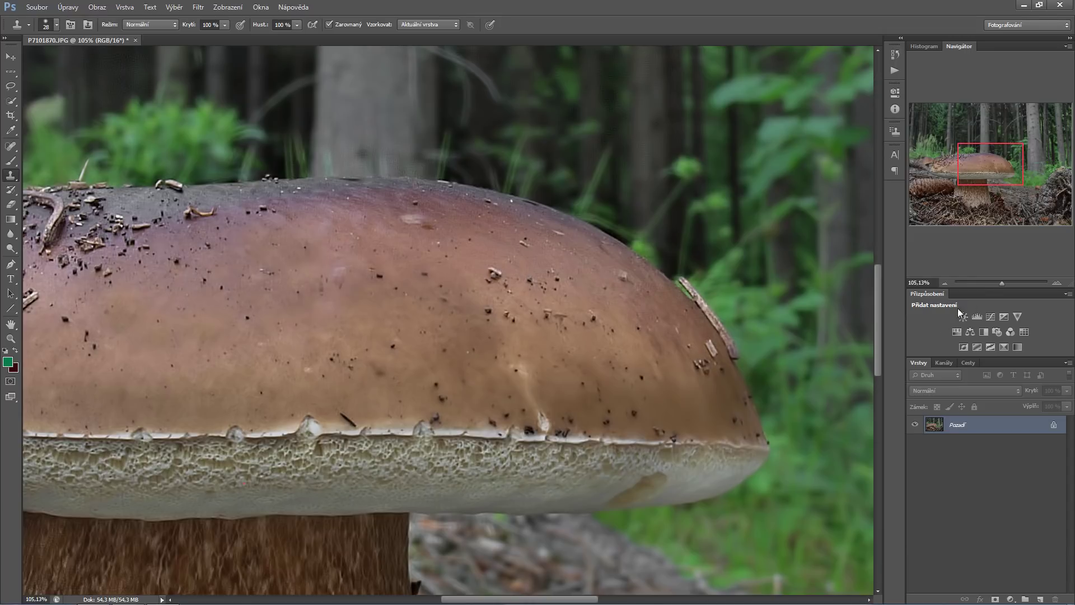
pyautogui.moveTo(1000, 283); pyautogui.dragTo(995, 281)
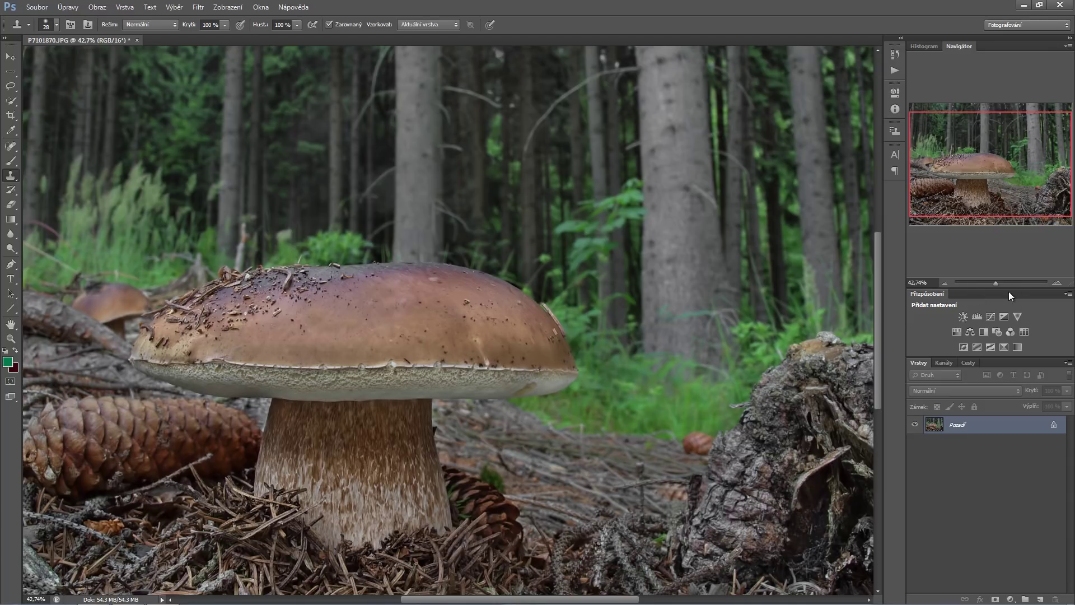
pyautogui.moveTo(998, 284); pyautogui.dragTo(992, 283)
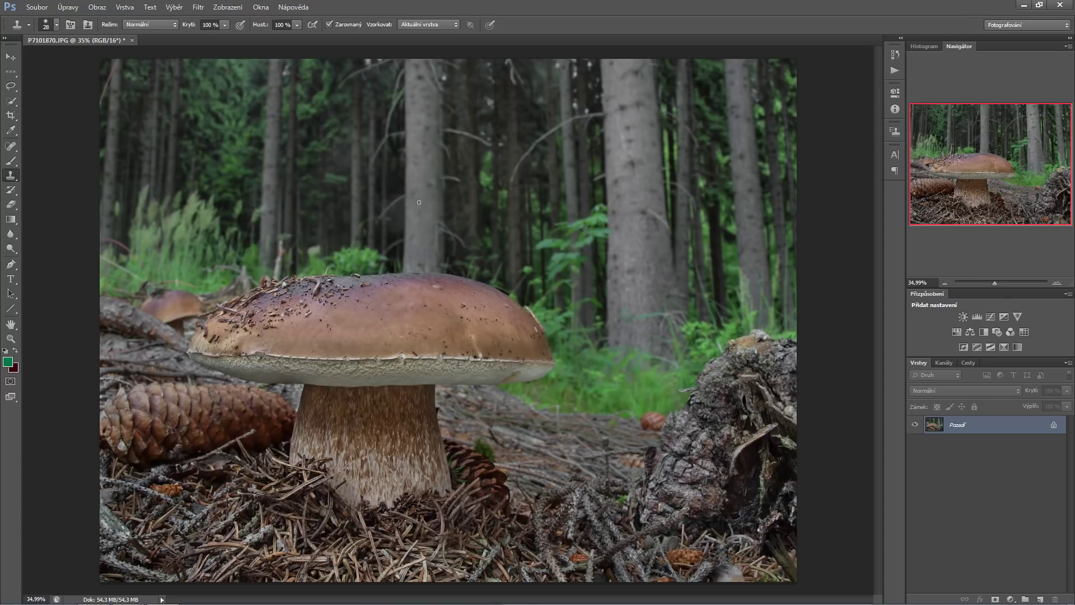
# - Save over P7101870.JPG as a quality-12 JPEG, then quit Photoshop without saving again
pyautogui.click(38, 8)
pyautogui.click(39, 131)
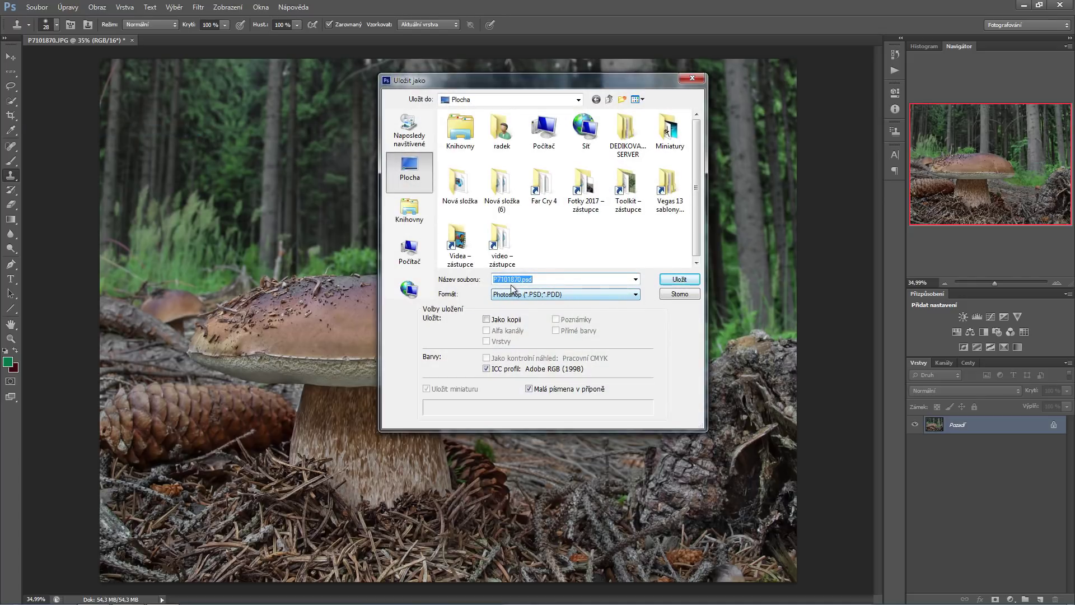
pyautogui.click(635, 294)
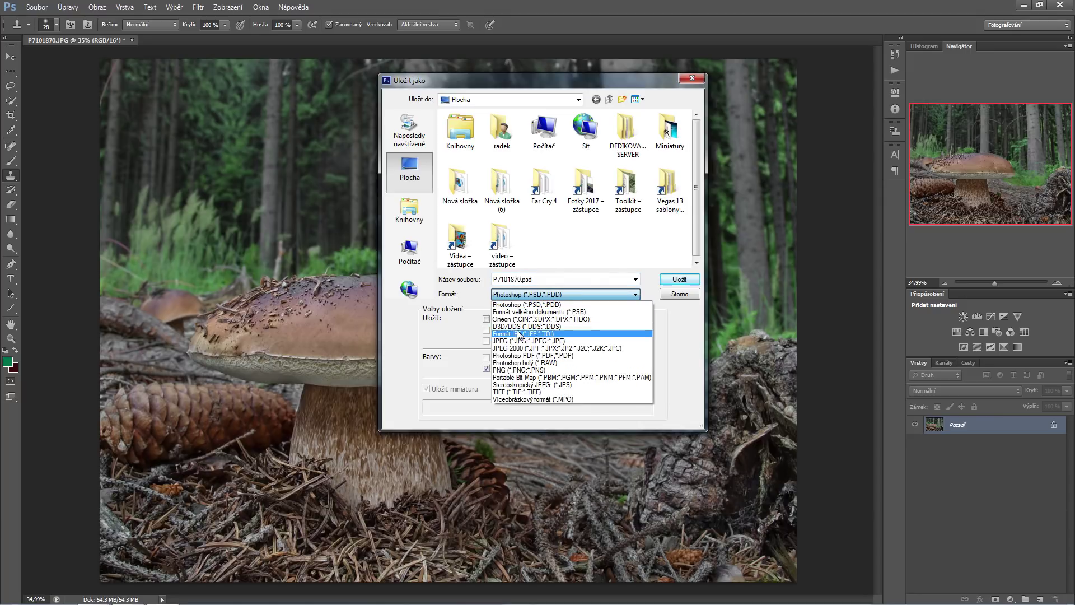
pyautogui.click(510, 341)
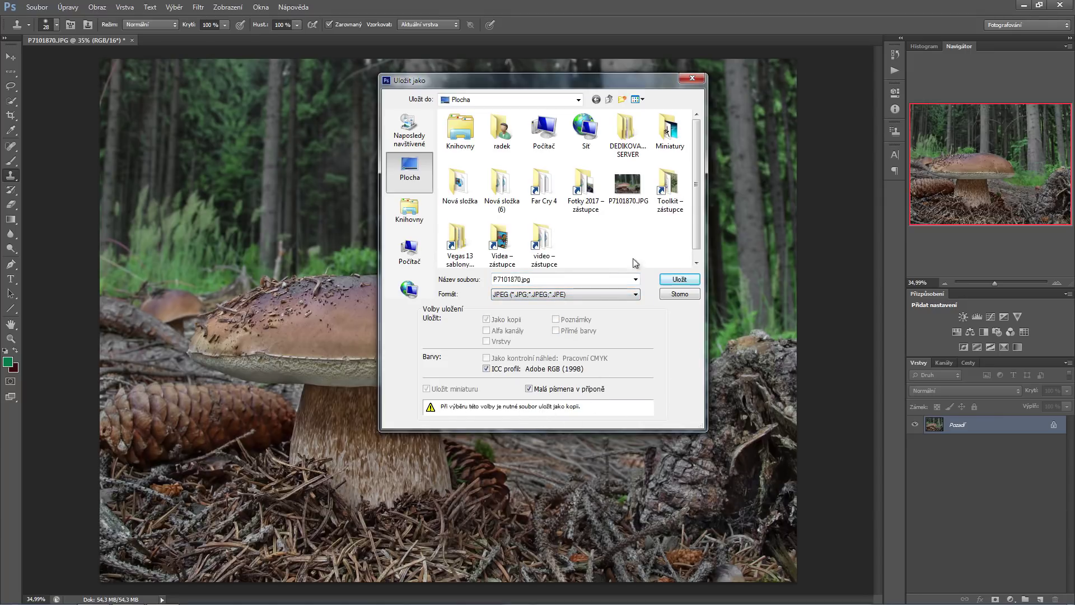
pyautogui.click(680, 279)
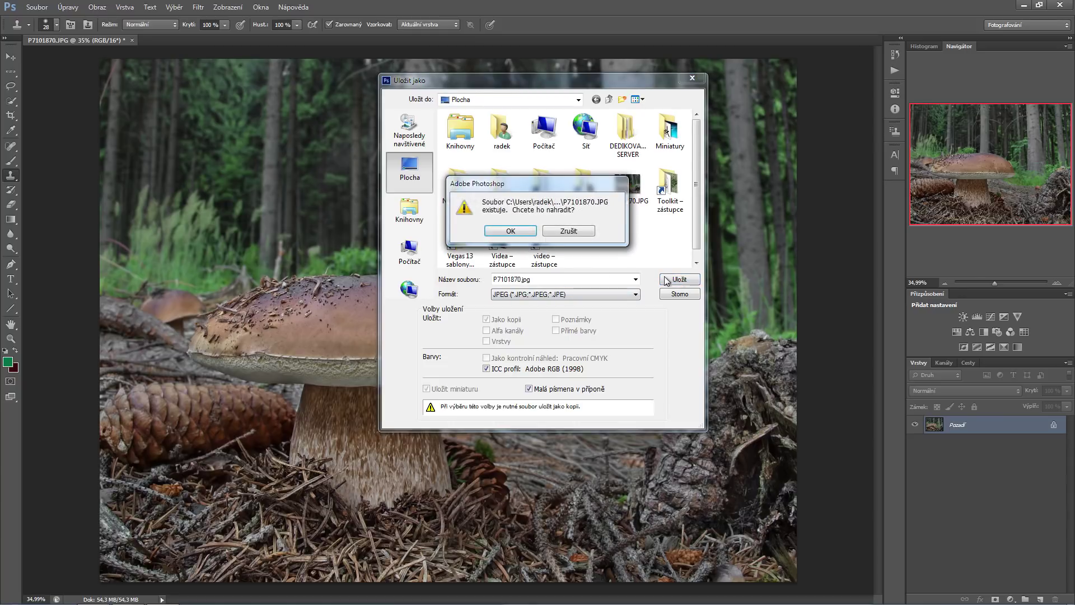
pyautogui.click(509, 232)
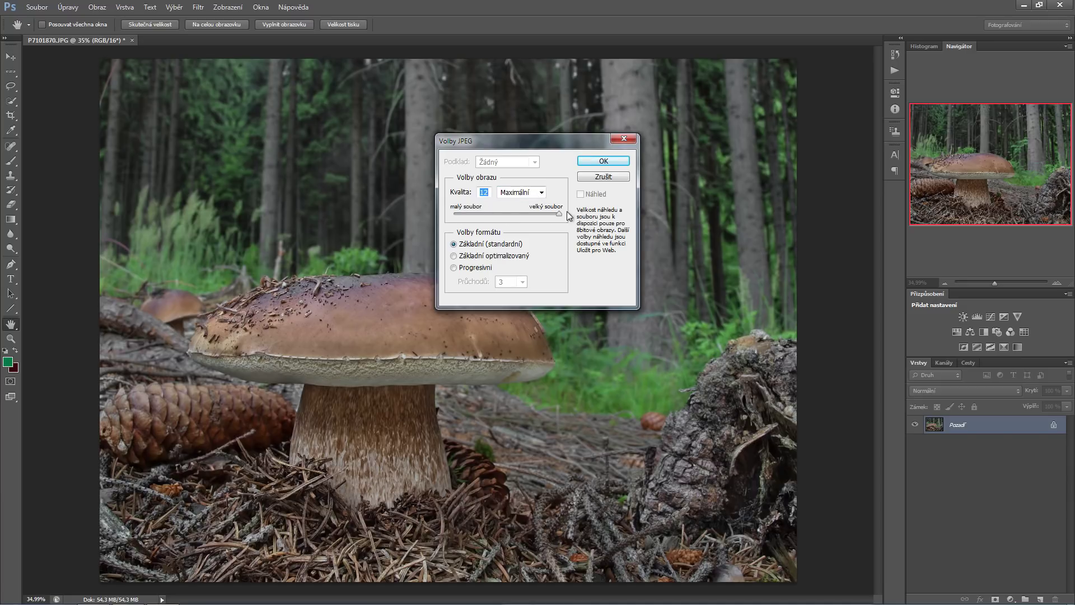
pyautogui.click(603, 161)
pyautogui.press('s')
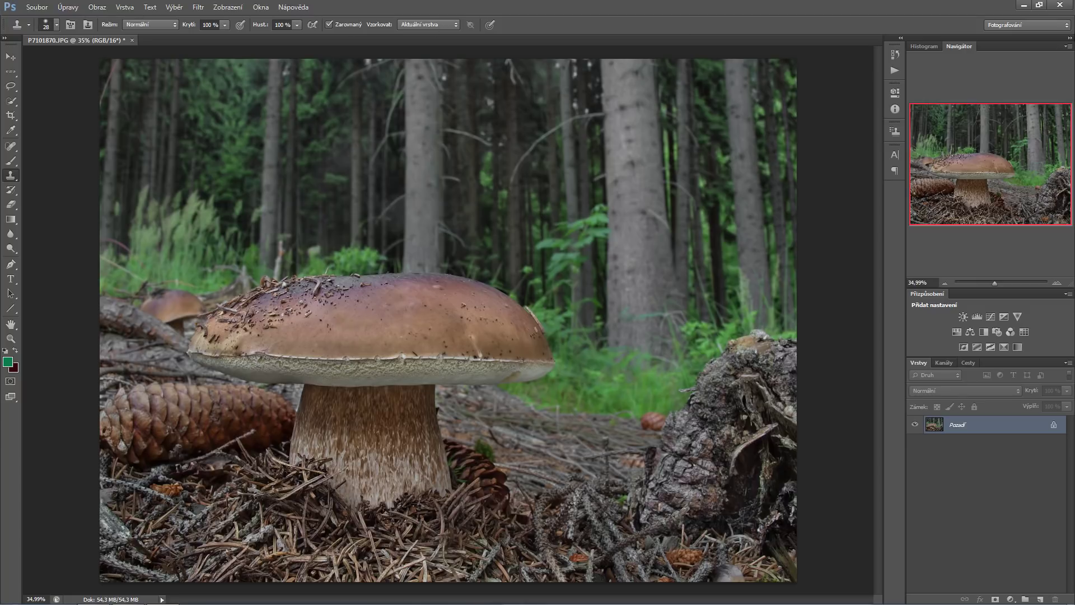
pyautogui.click(1060, 5)
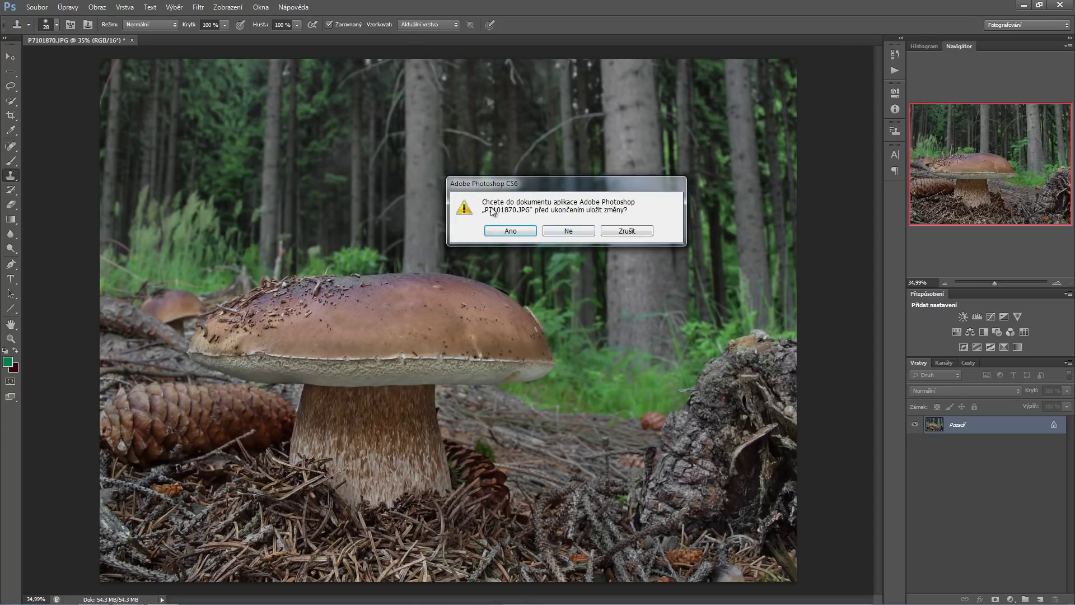
pyautogui.click(573, 231)
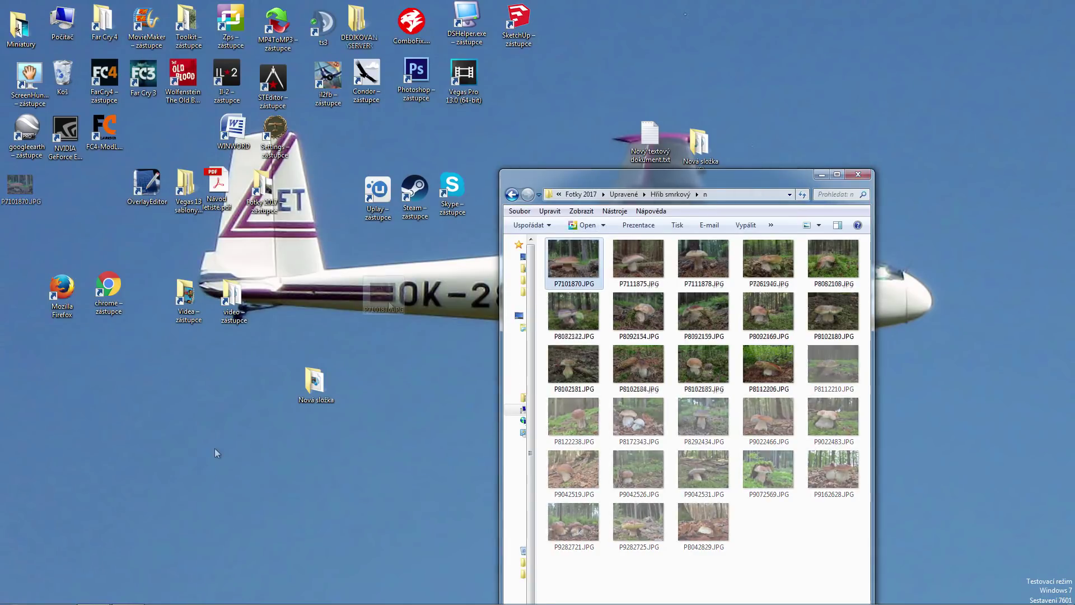
# - Open P7101870.JPG from the porcini photo folder in Zoner Photo Studio
pyautogui.doubleClick(566, 263)
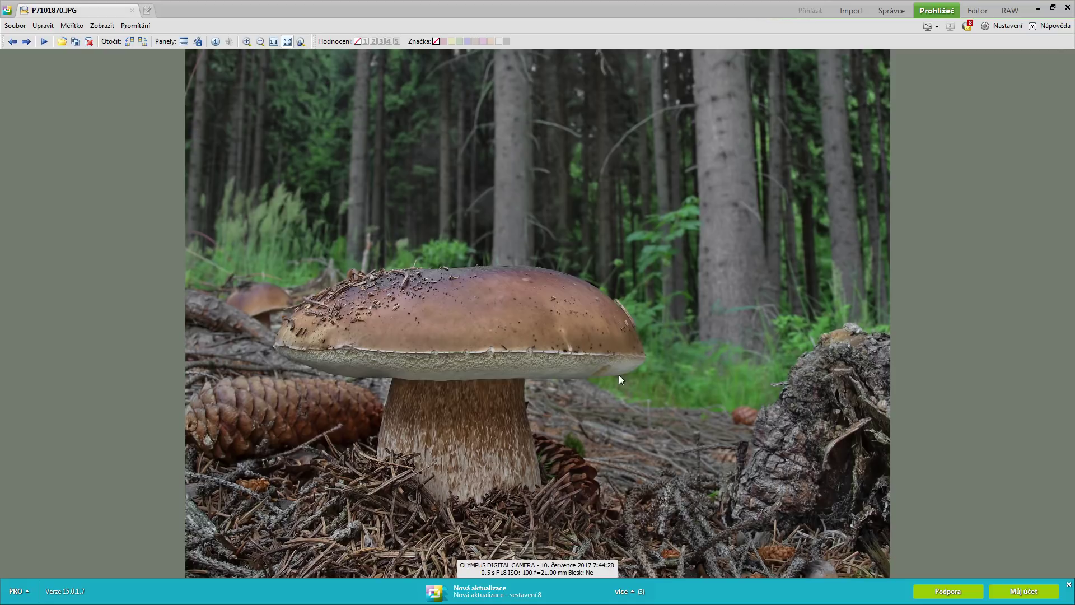
# - In the Editor, set Změna rozměrů width to 1024 (1024 × 768) with about 28% sharpening
pyautogui.click(986, 11)
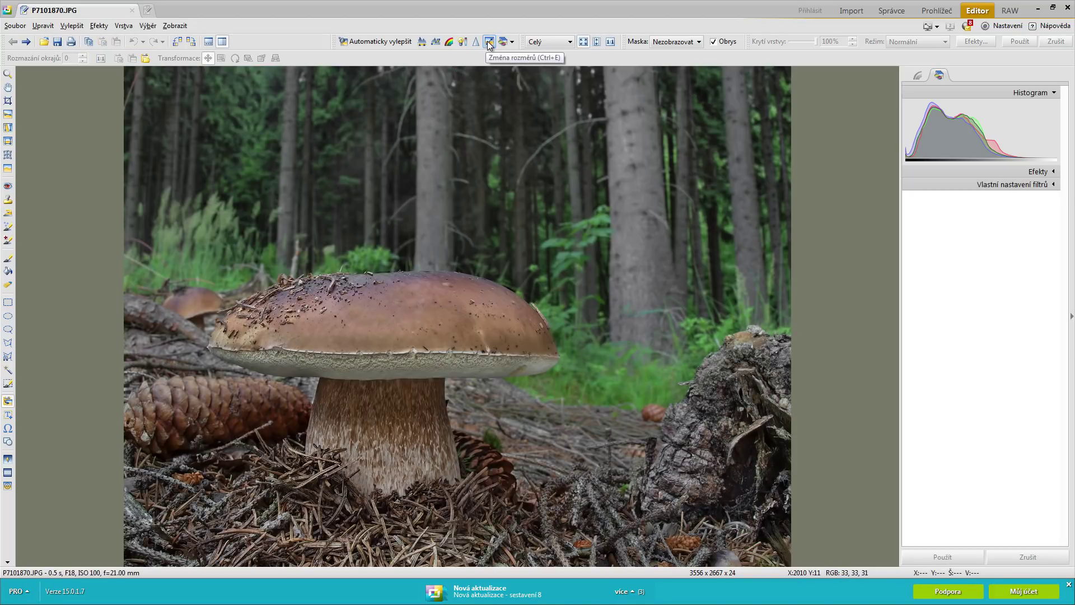
pyautogui.click(487, 42)
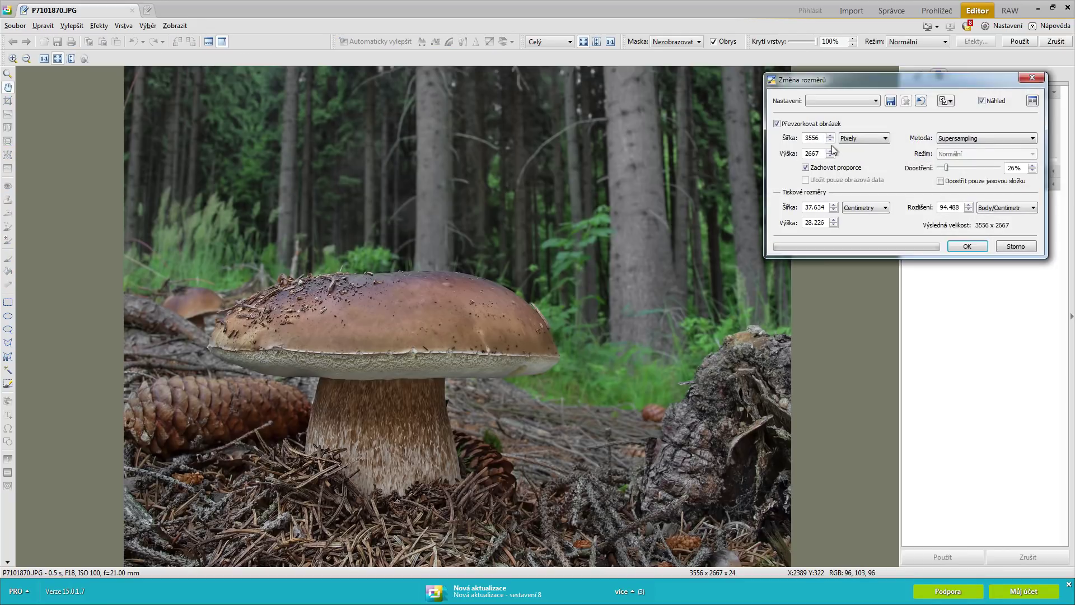
pyautogui.doubleClick(820, 138)
pyautogui.write('1024')
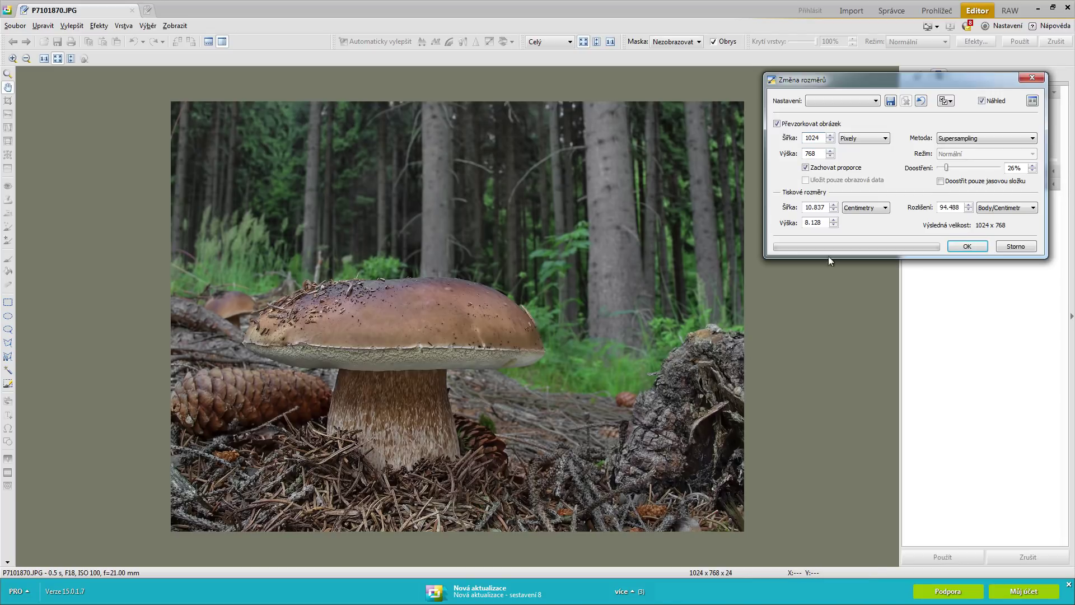
pyautogui.moveTo(946, 167); pyautogui.dragTo(1001, 170)
pyautogui.moveTo(999, 168); pyautogui.dragTo(943, 167)
pyautogui.moveTo(941, 170); pyautogui.dragTo(949, 170)
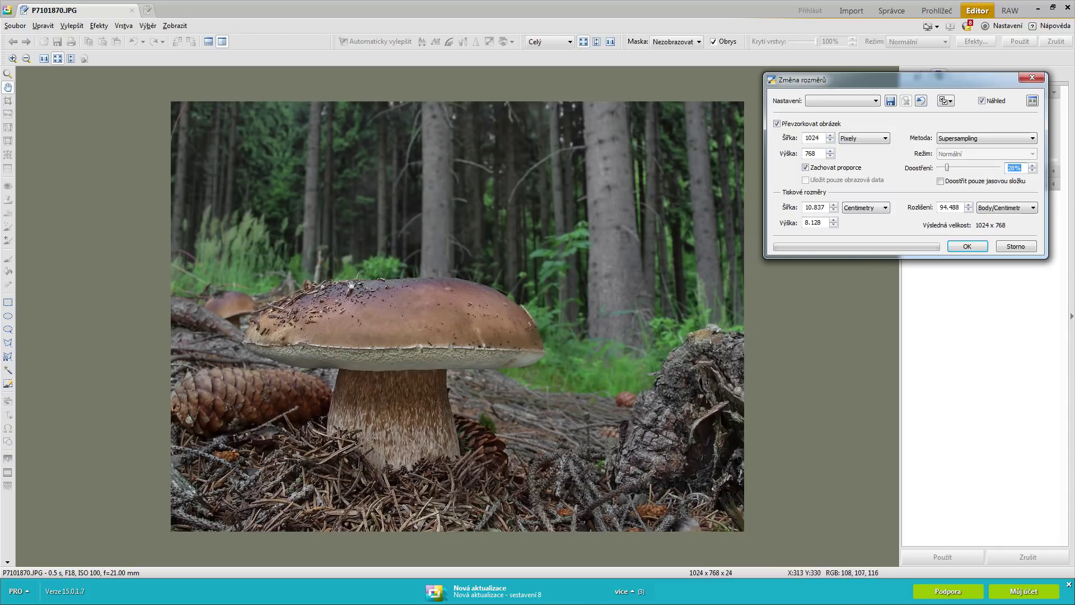
# - Apply the 1024 × 768 resize, then reset colours to defaults with contrast 11 and gamma 103%
pyautogui.click(967, 246)
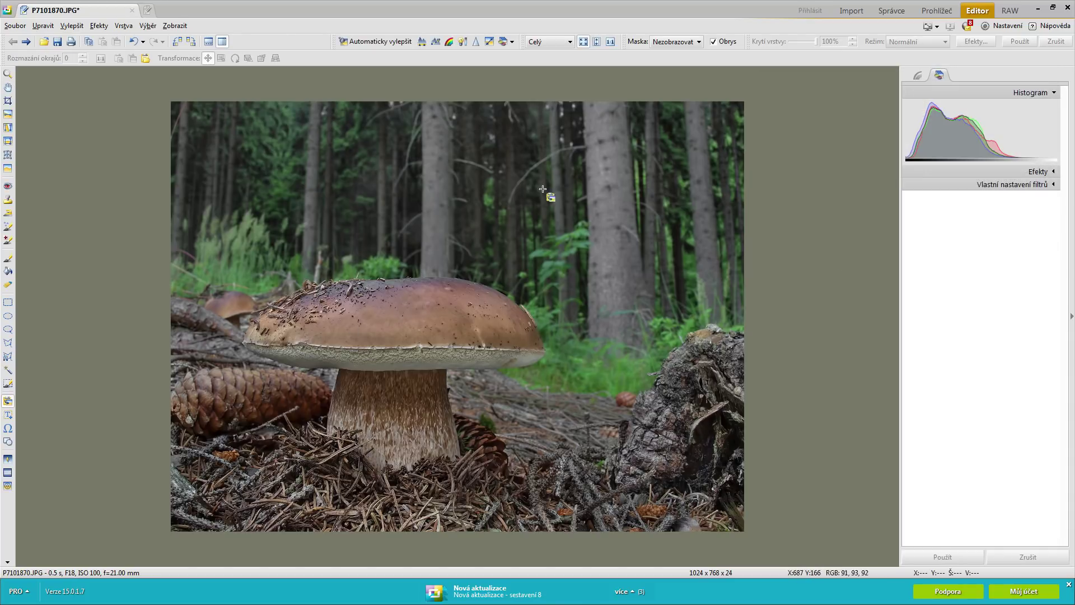
pyautogui.click(449, 41)
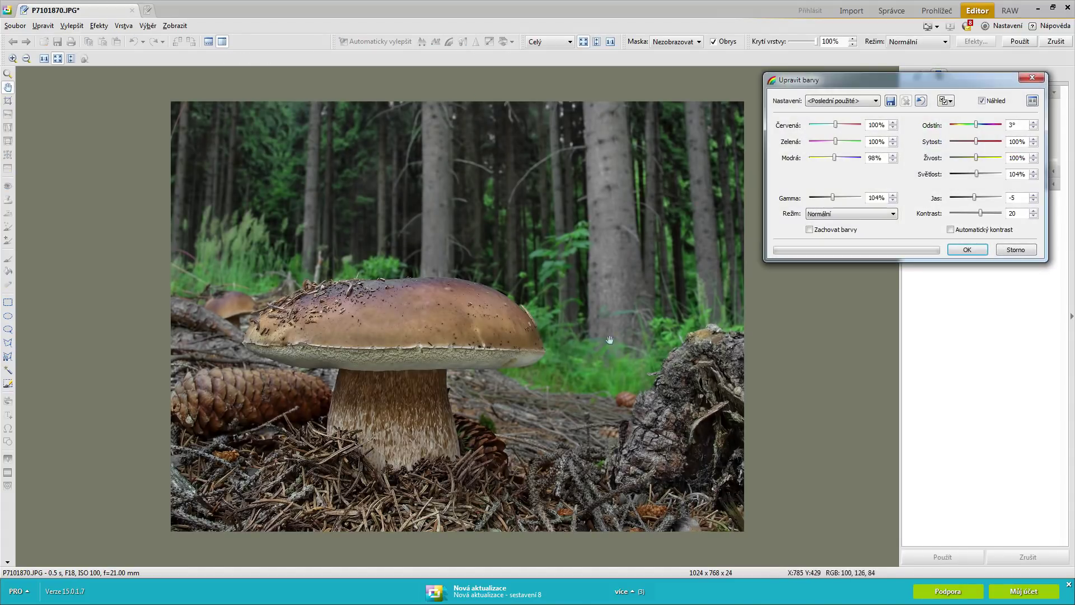
pyautogui.click(862, 102)
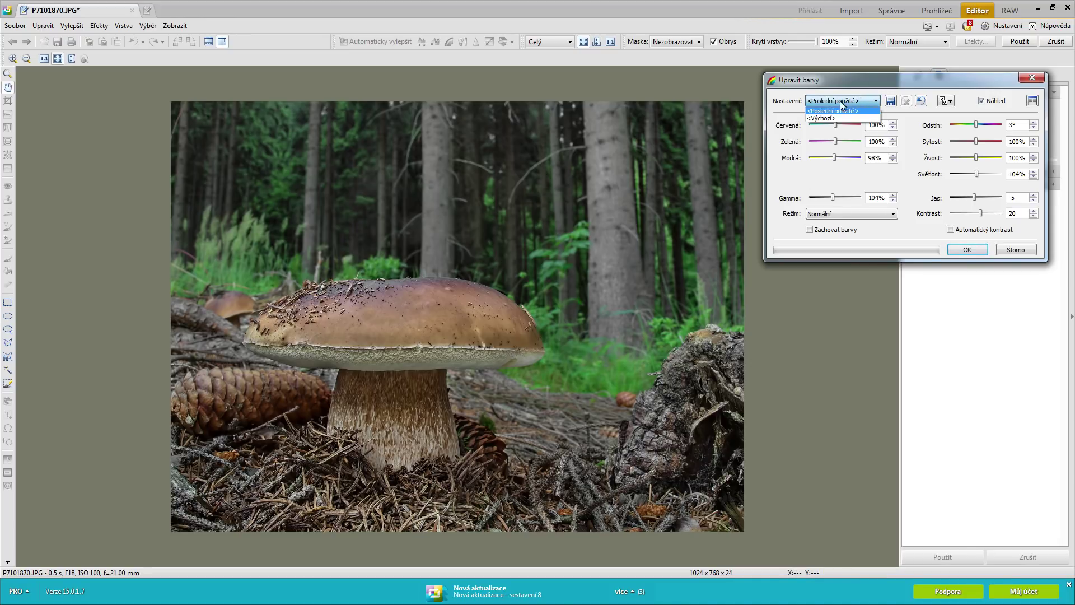
pyautogui.click(825, 118)
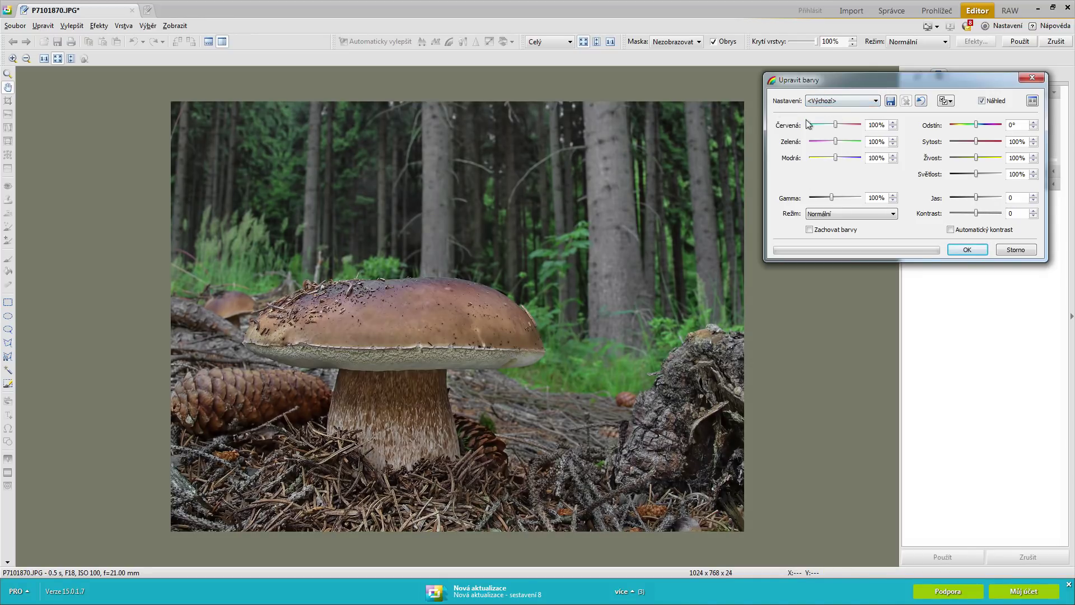
pyautogui.click(1033, 211)
pyautogui.click(894, 196)
pyautogui.click(894, 195)
pyautogui.click(893, 196)
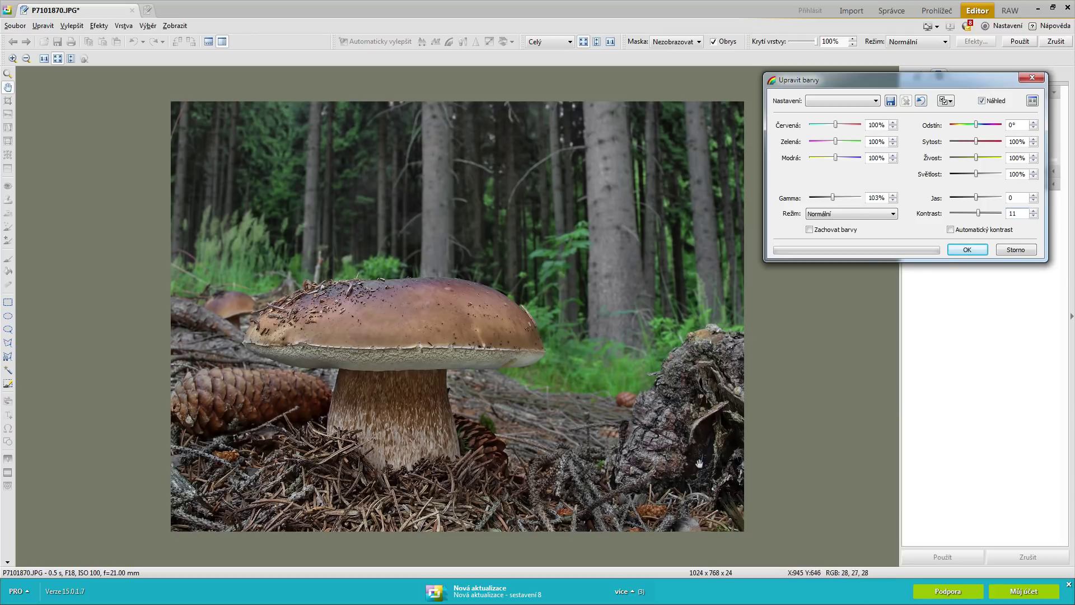
pyautogui.click(965, 250)
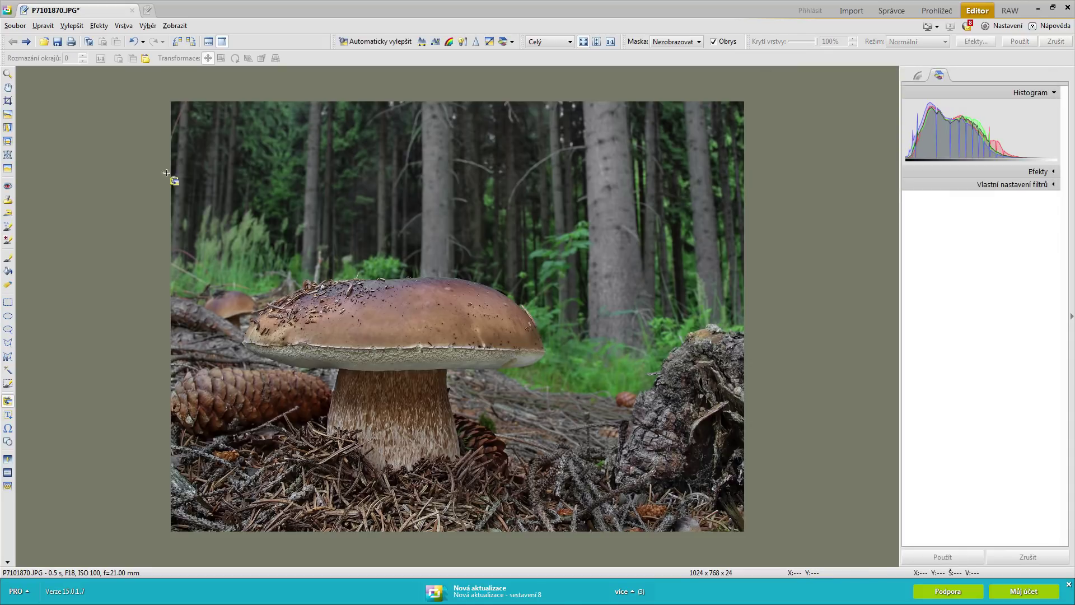
# - Start a web-ready JPEG save that overwrites the existing P7101870.JPG
pyautogui.click(15, 26)
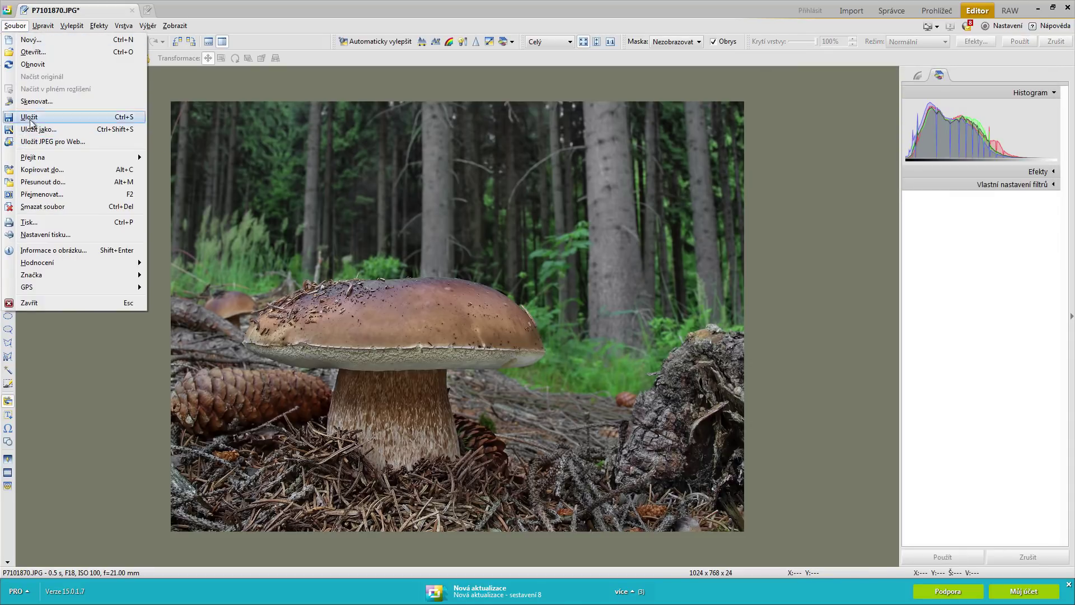
pyautogui.click(51, 142)
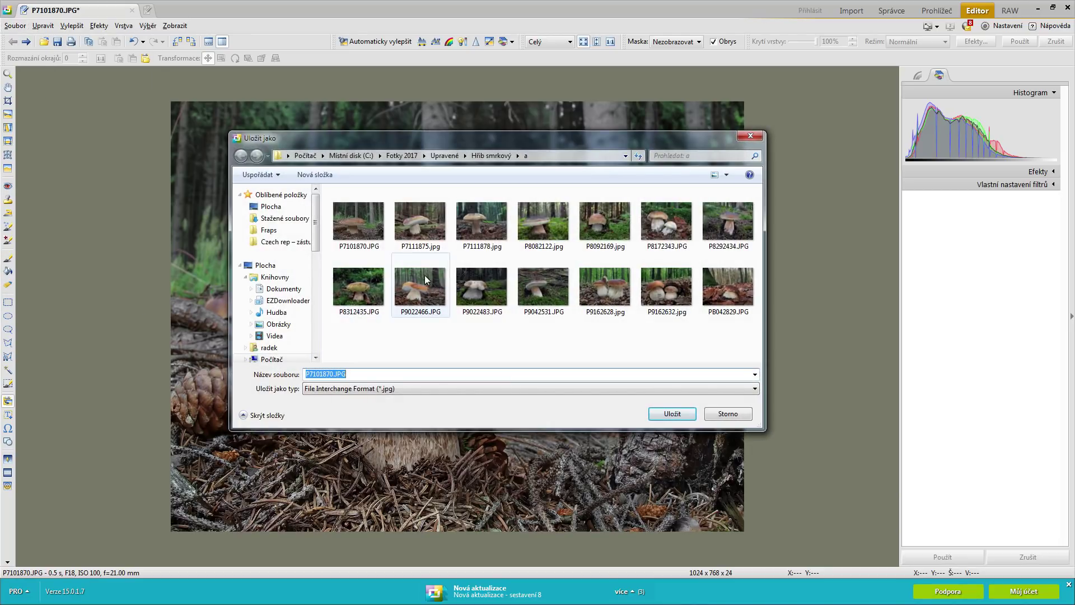
pyautogui.click(675, 413)
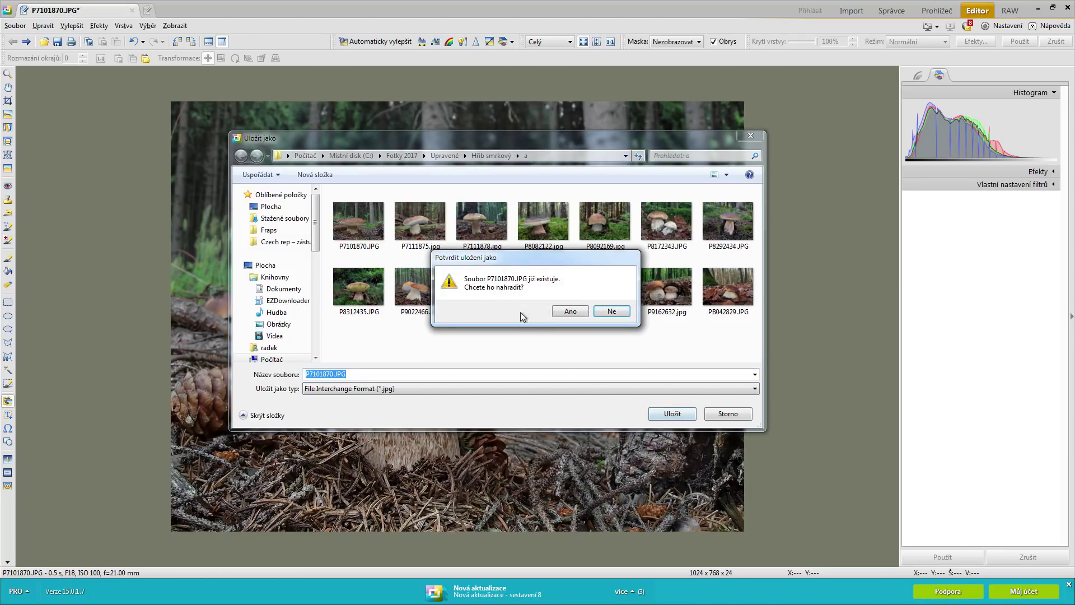
pyautogui.click(569, 312)
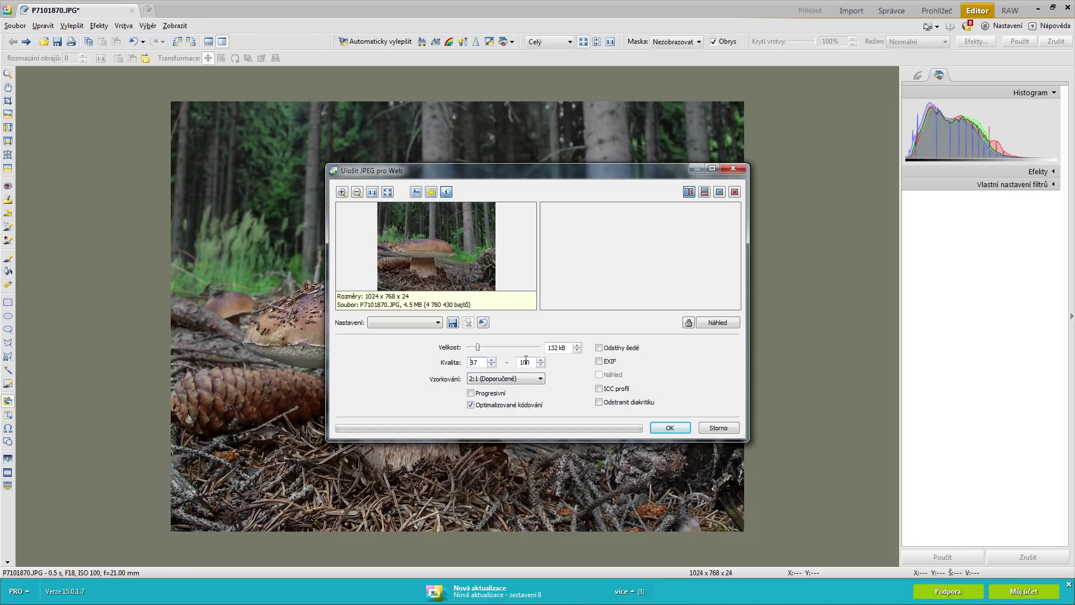
# - Set the web JPEG target size to 165 kB, save it, and close Zoner
pyautogui.click(479, 347)
pyautogui.moveTo(479, 348); pyautogui.dragTo(481, 348)
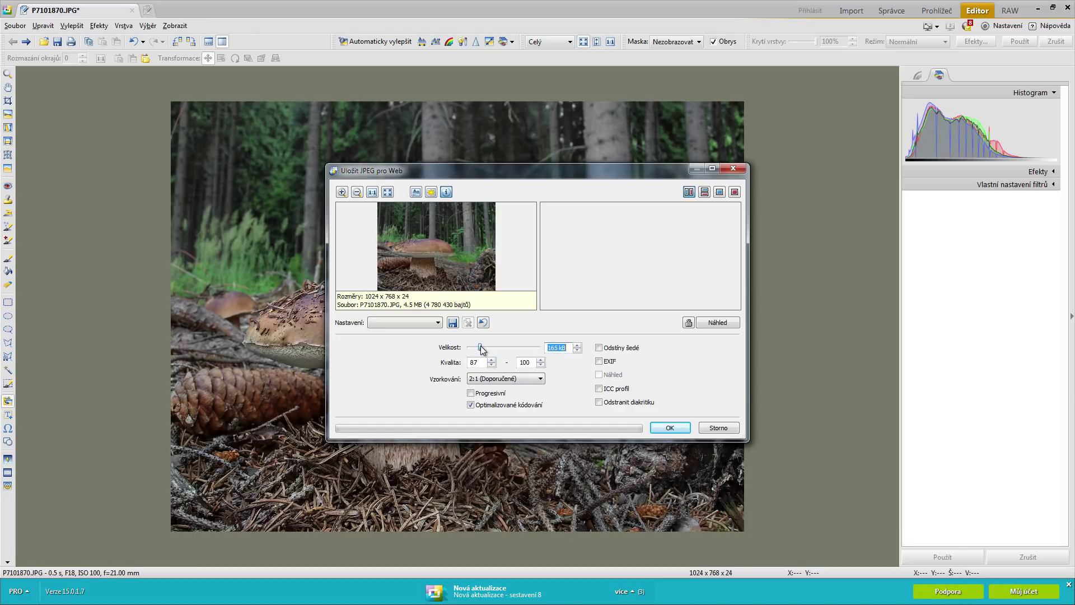
pyautogui.click(670, 427)
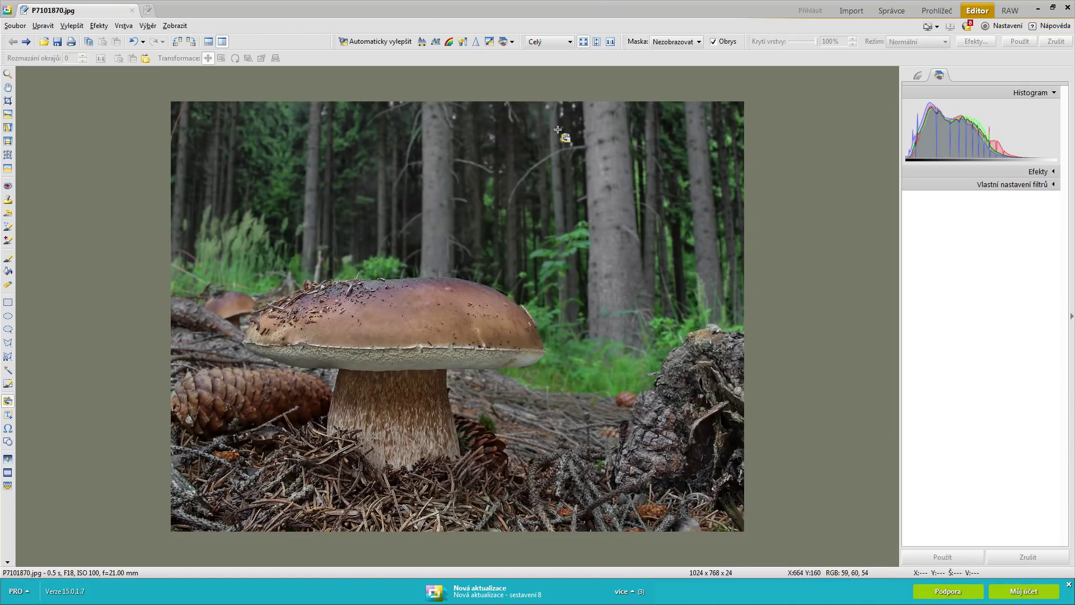
pyautogui.click(1068, 8)
pyautogui.click(718, 375)
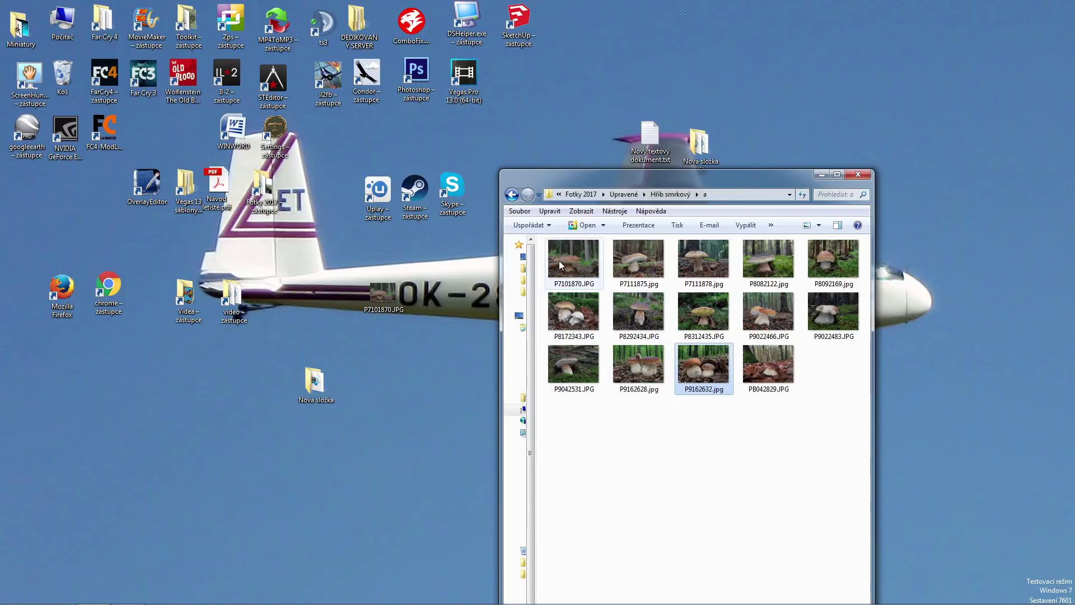
pyautogui.moveTo(573, 259)
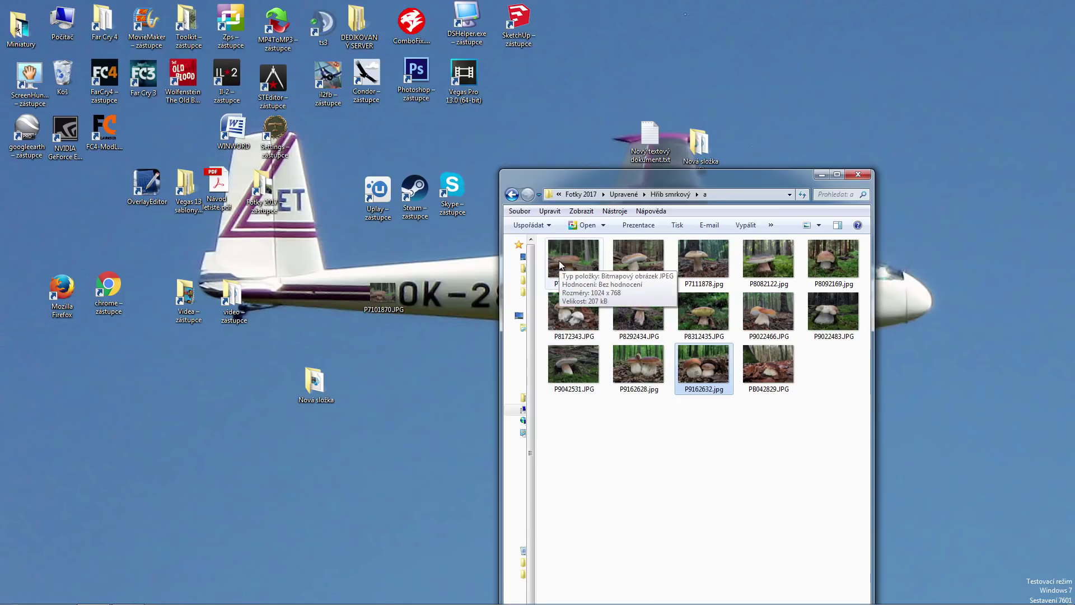
pyautogui.doubleClick(562, 266)
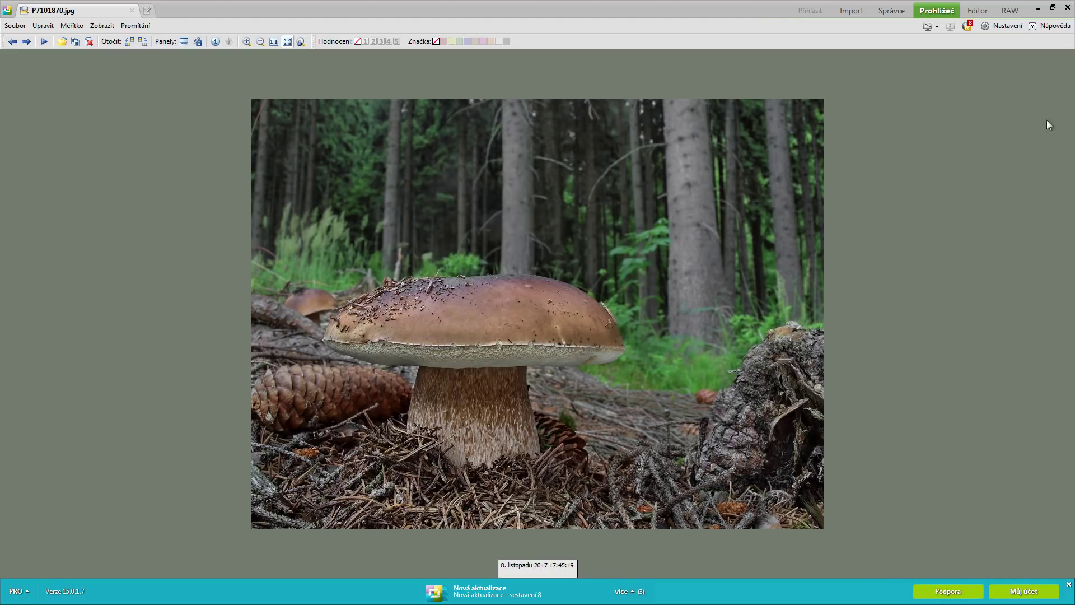
pyautogui.click(1068, 7)
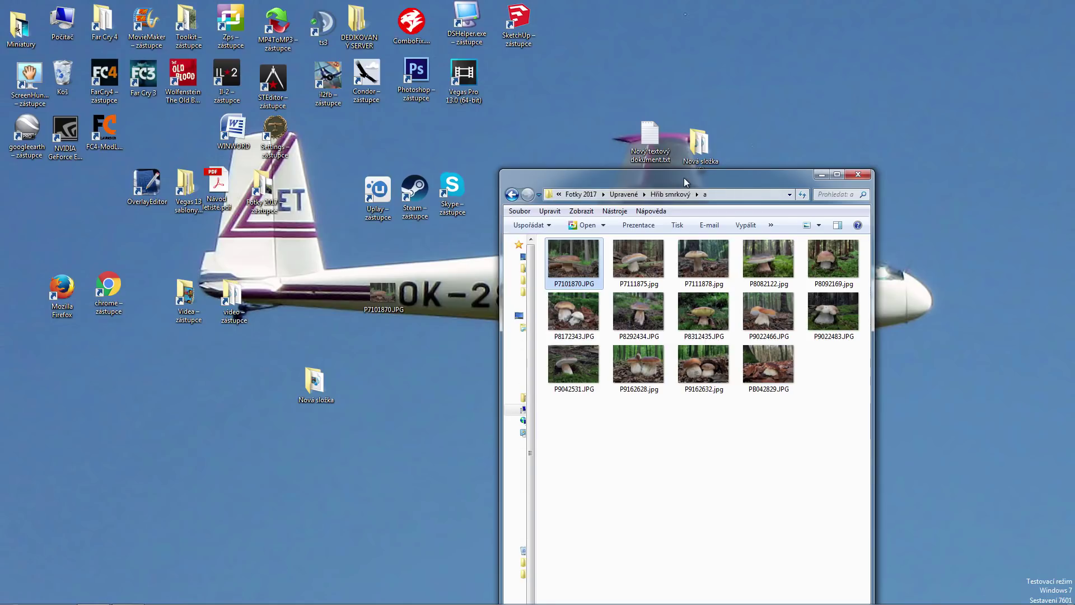
pyautogui.moveTo(684, 177); pyautogui.dragTo(800, 124)
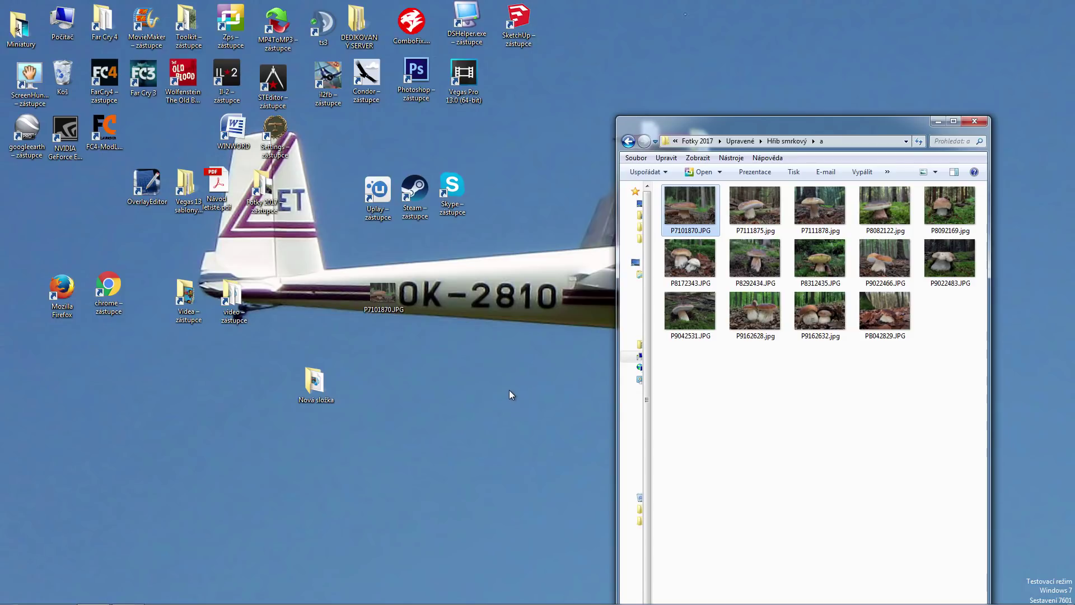
pyautogui.moveTo(774, 127); pyautogui.dragTo(769, 124)
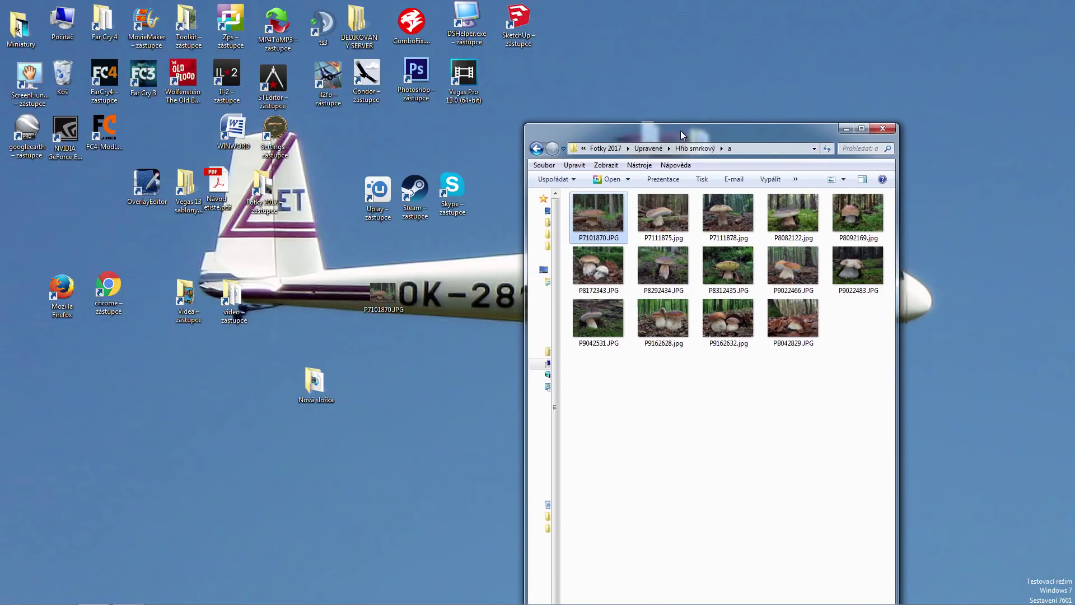